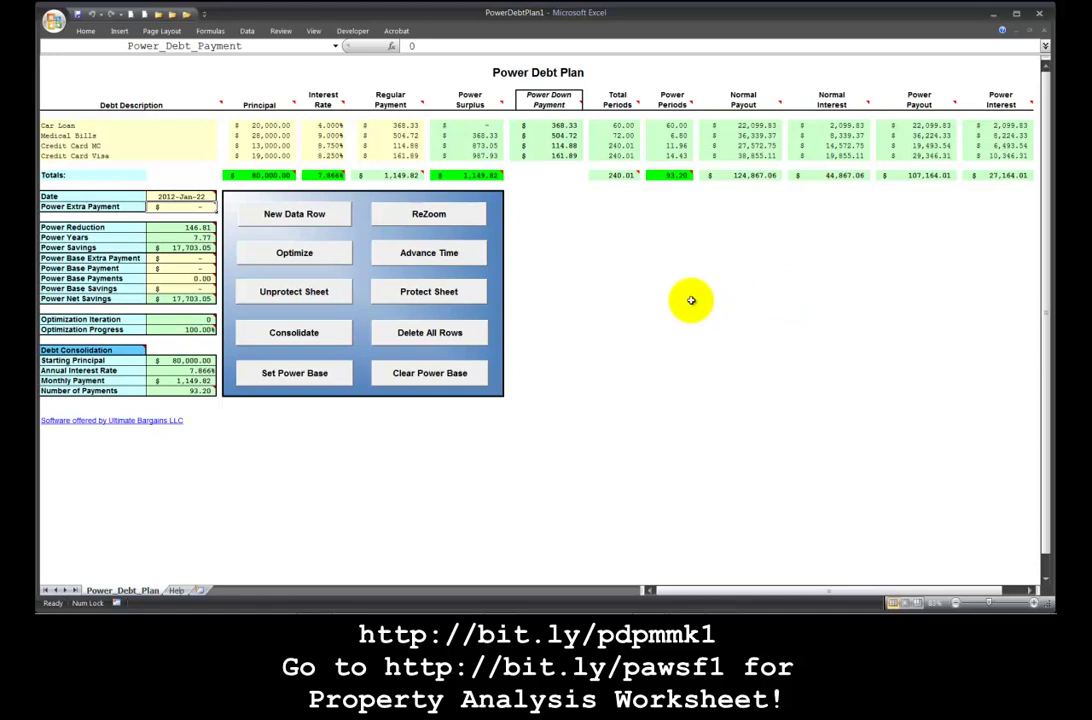
Switch to the property analysis workbook's Pro Forma Income Valuation sheet and inspect the Gross Operating Expenses formula
key(alt+Tab)
key(alt+Tab)
key(alt+Tab)
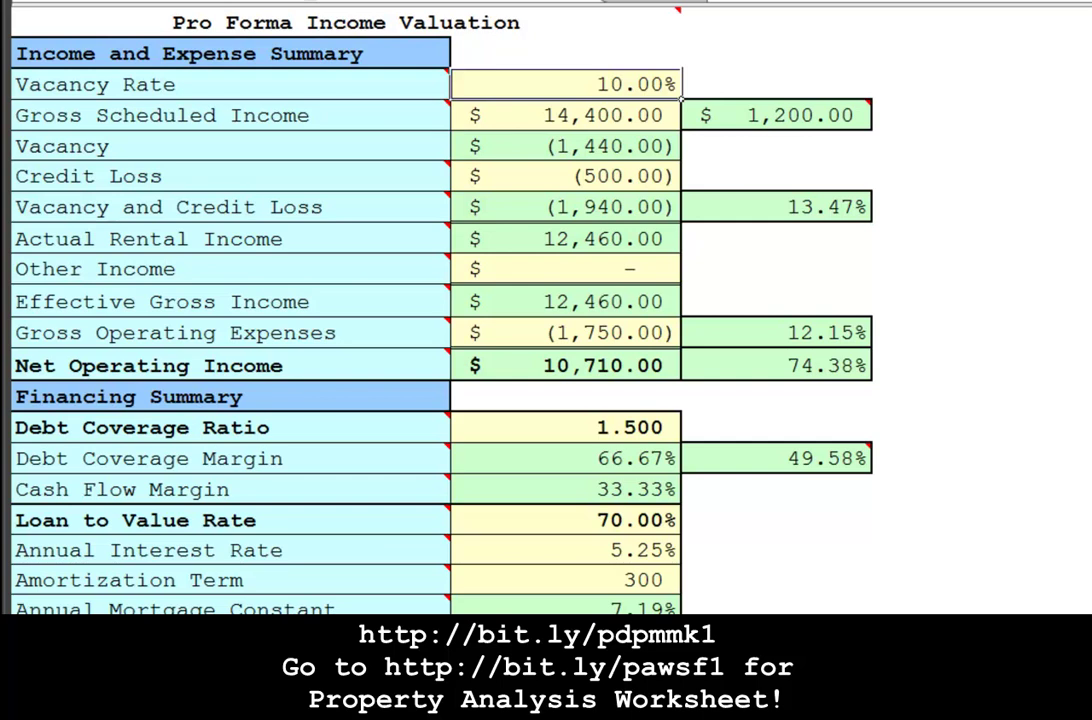
mouse_move(751, 117)
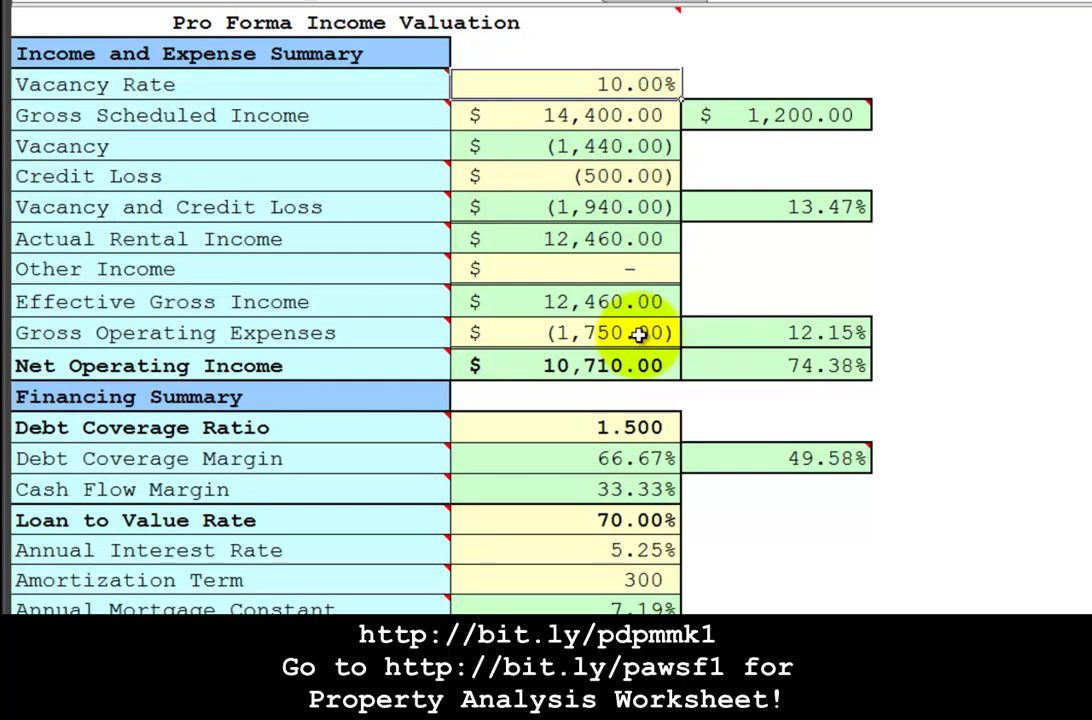
click(638, 335)
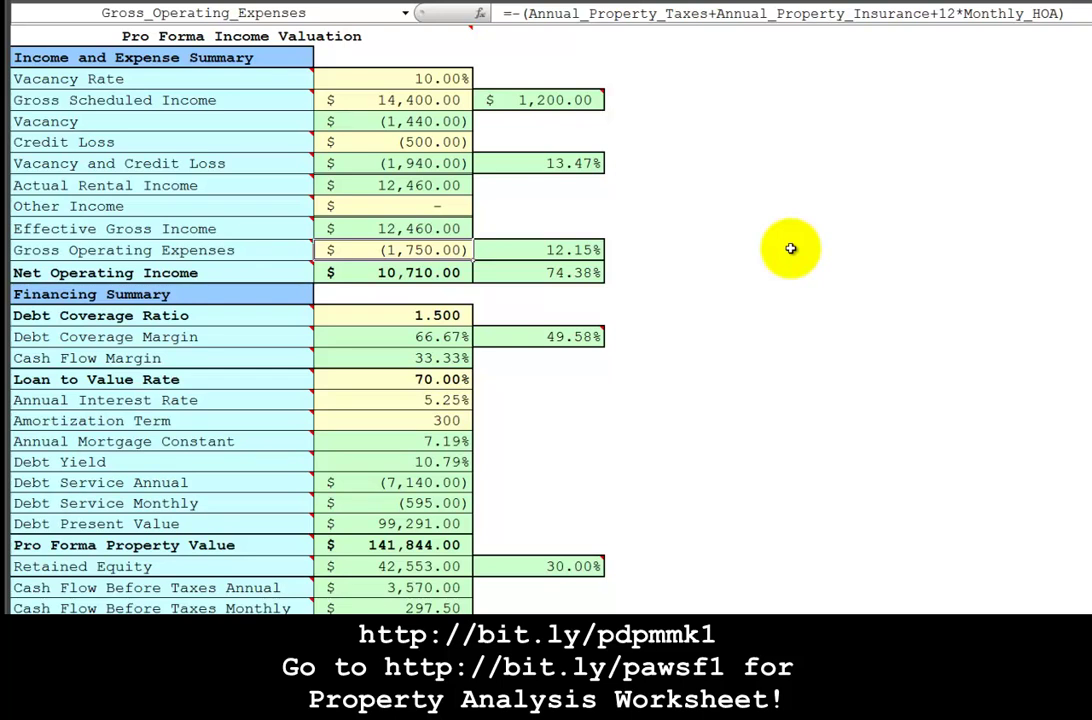
Examine the Debt Coverage Ratio, Pro Forma Property Value, monthly cash flow before taxes and Retained Equity in the Financing Summary
click(386, 315)
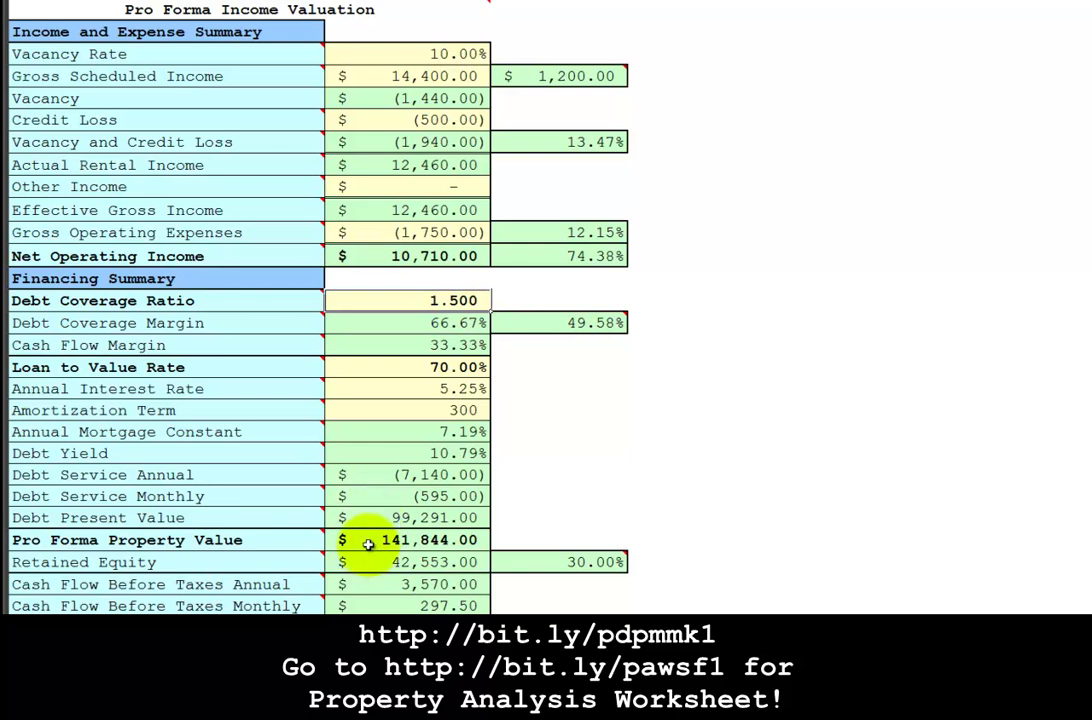
click(369, 541)
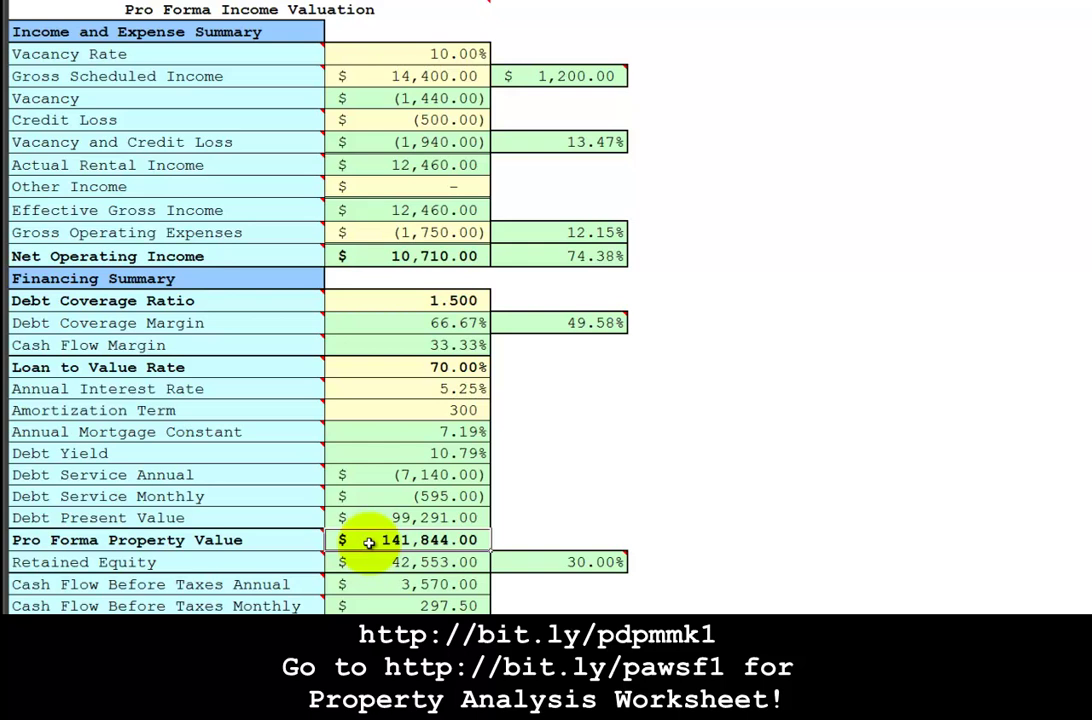
mouse_move(558, 564)
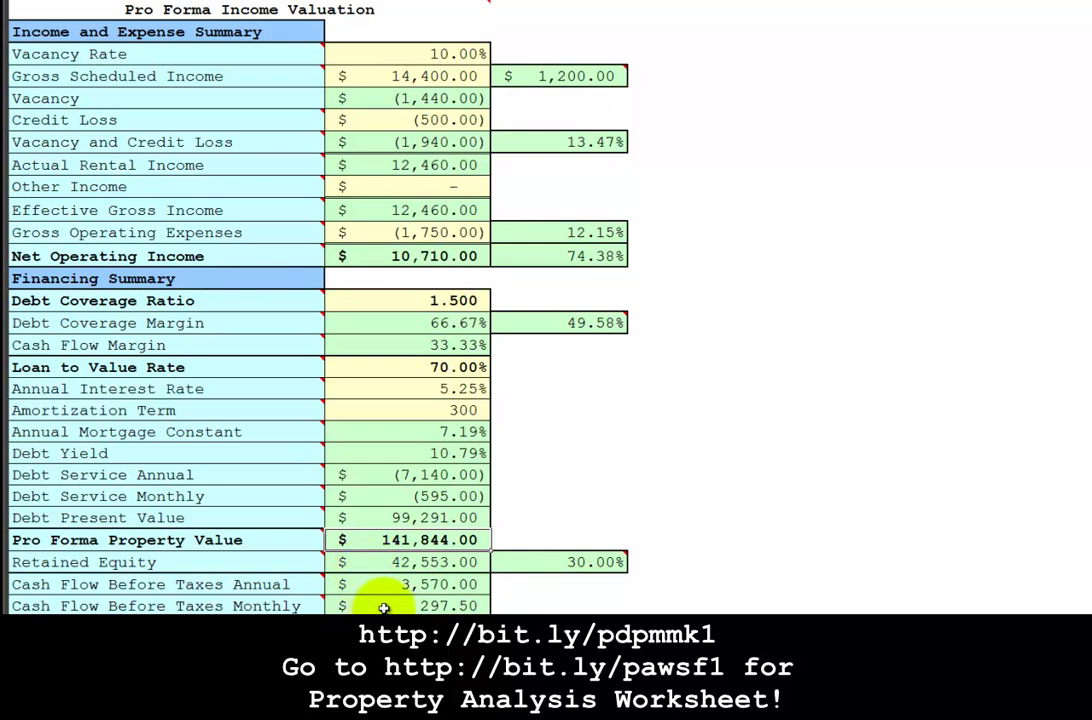
click(384, 607)
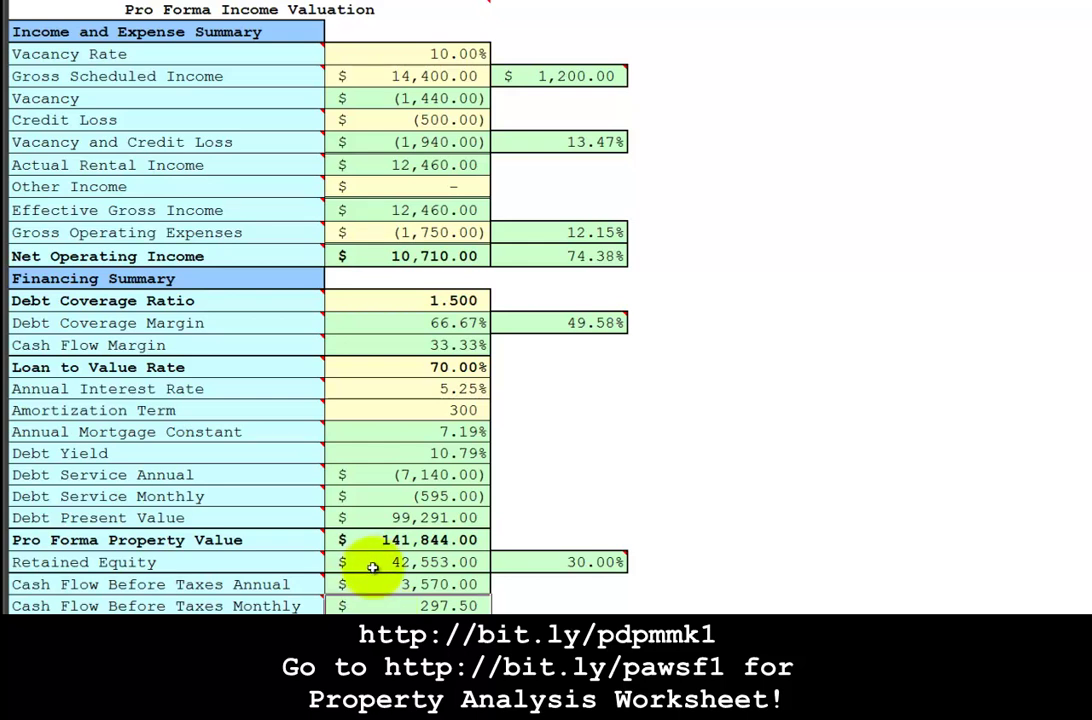
click(372, 564)
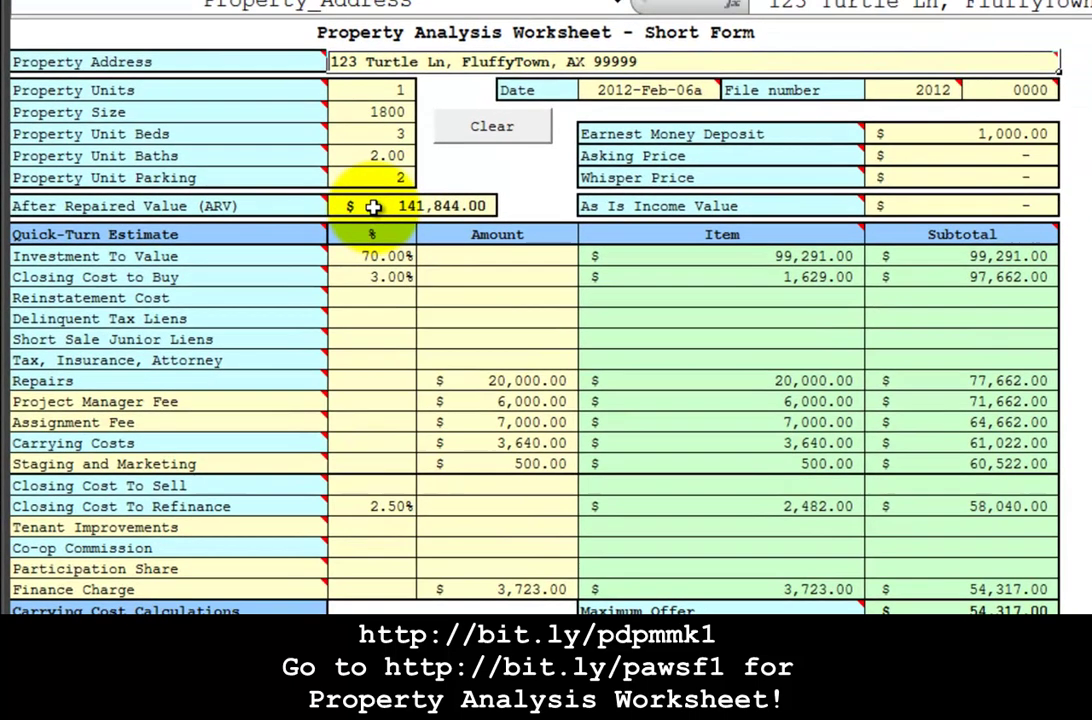
On the PropertyAnalysisWorksheet sheet, inspect the After Repaired Value and the Quick-Turn Estimate entries from Investment To Value through Carrying Costs
click(372, 206)
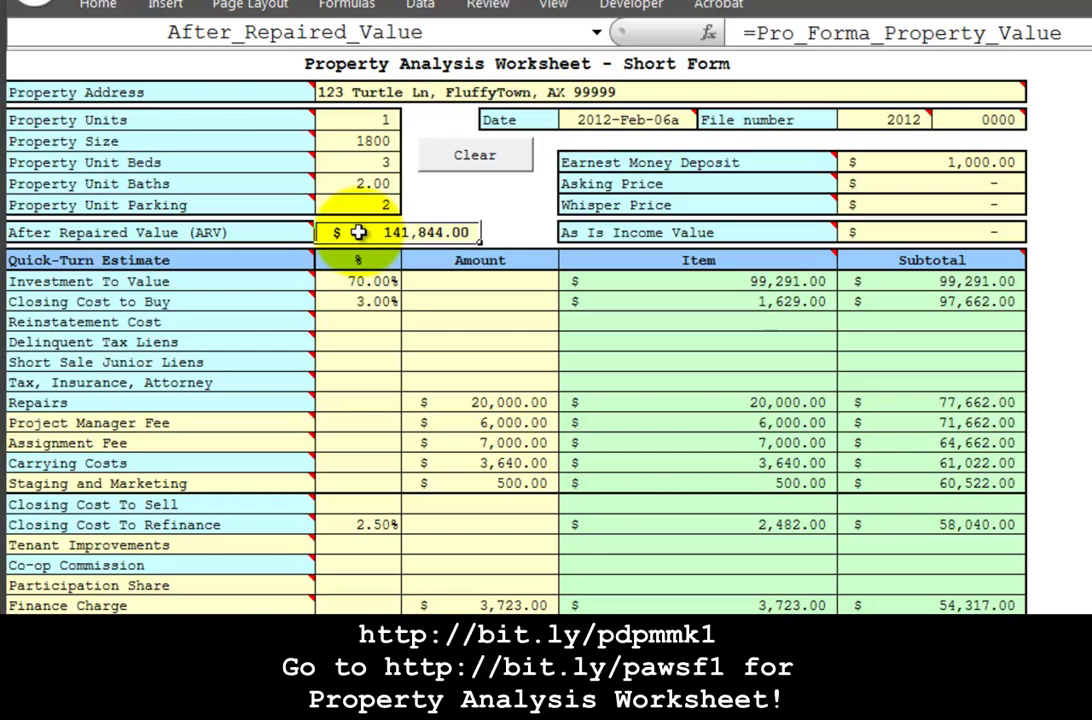
click(343, 284)
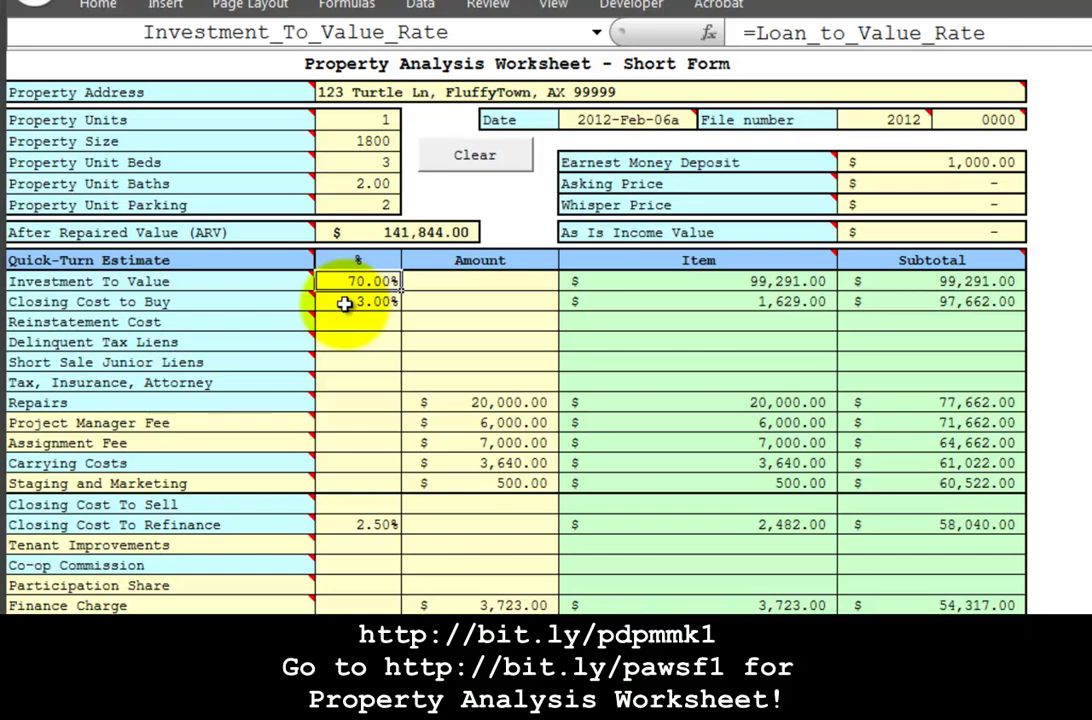
click(344, 303)
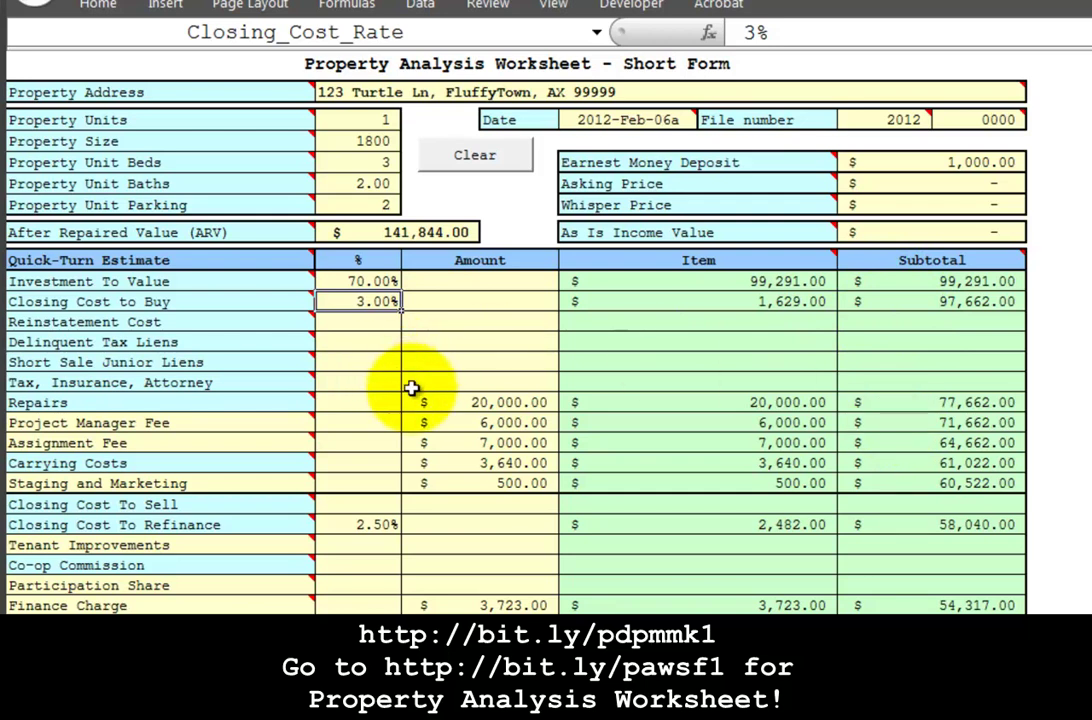
click(451, 403)
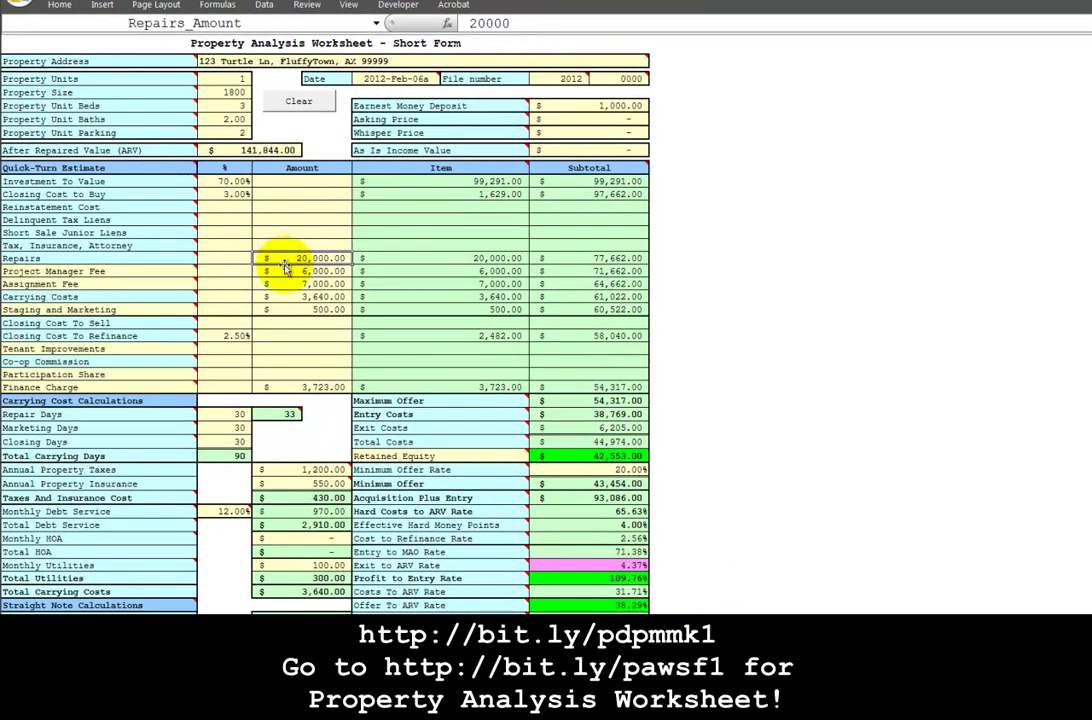
click(287, 270)
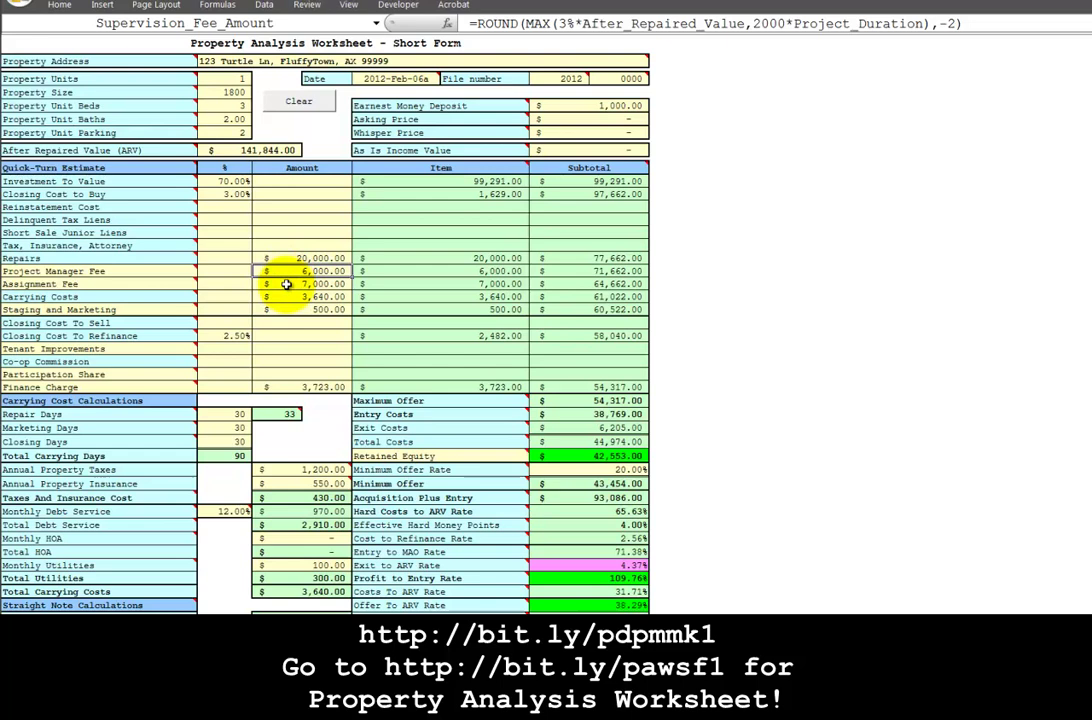
click(286, 284)
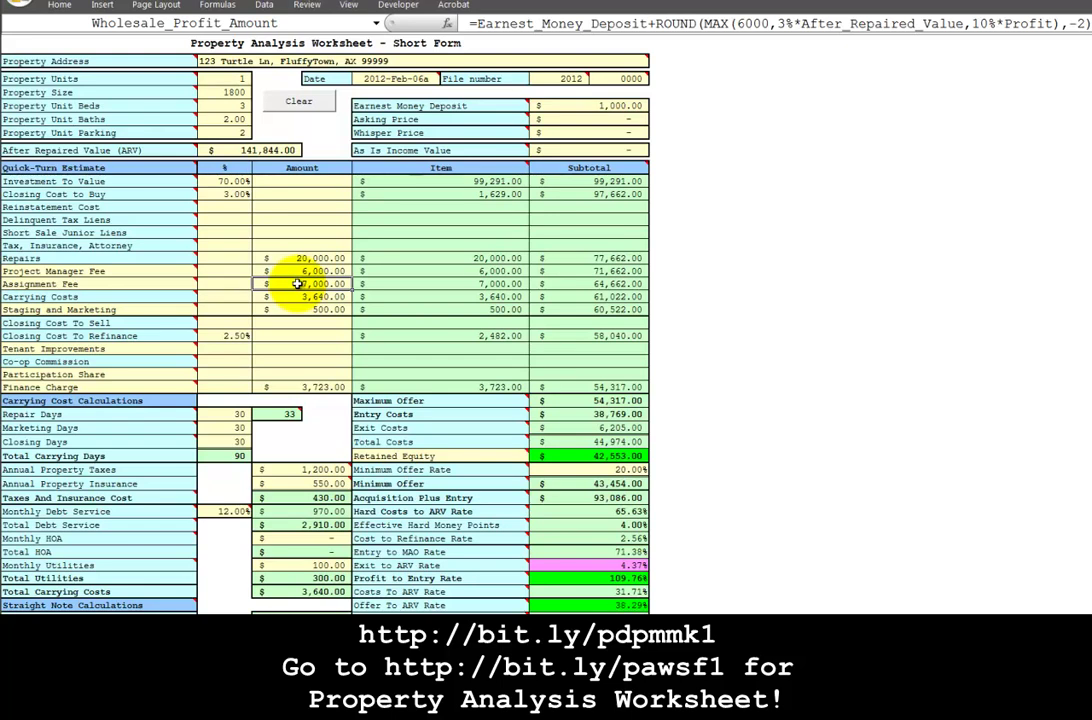
click(297, 297)
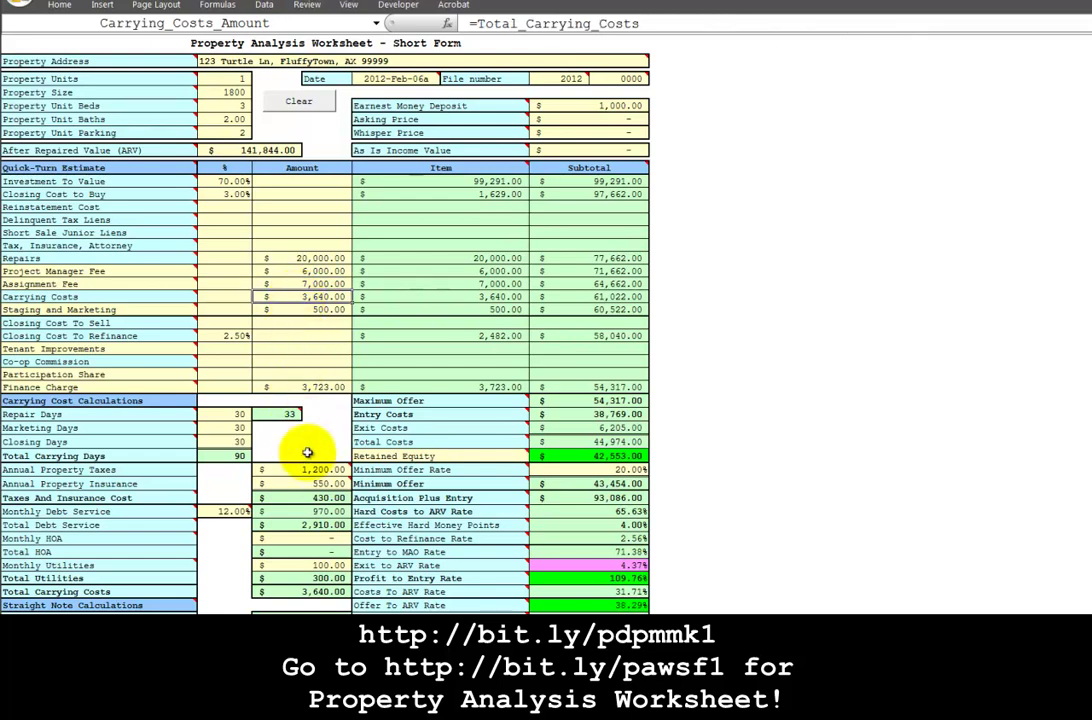
Examine the Carrying Cost, Straight Note and Hard Money Calculations, including the finance charge and hard money points
mouse_move(311, 468)
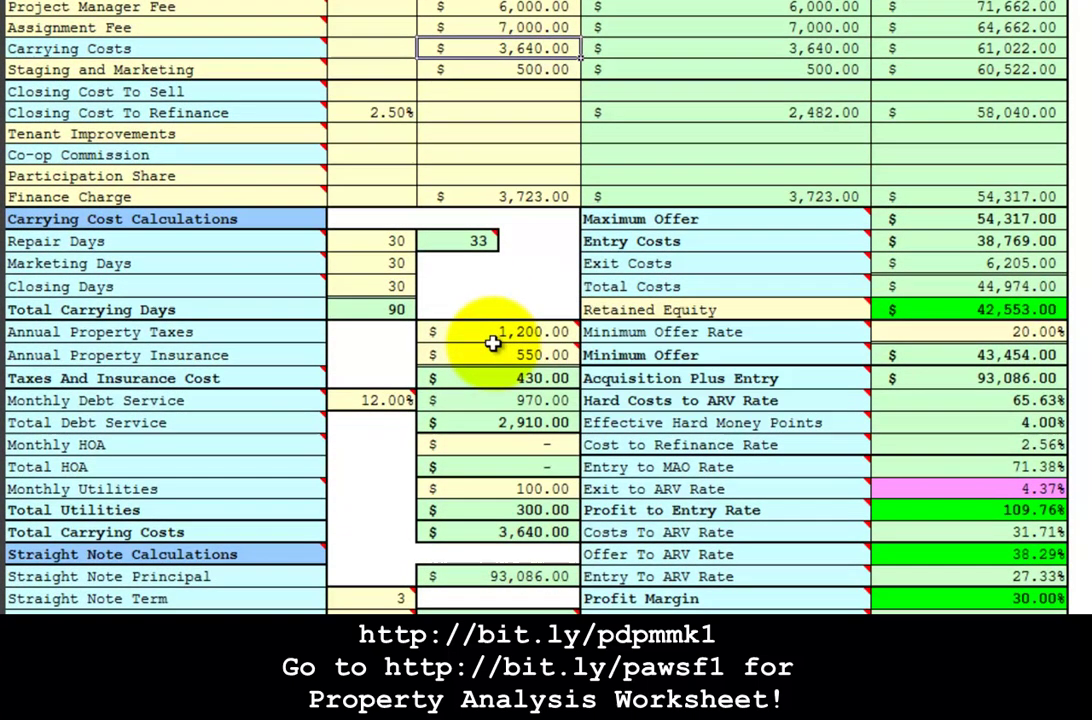
mouse_move(493, 345)
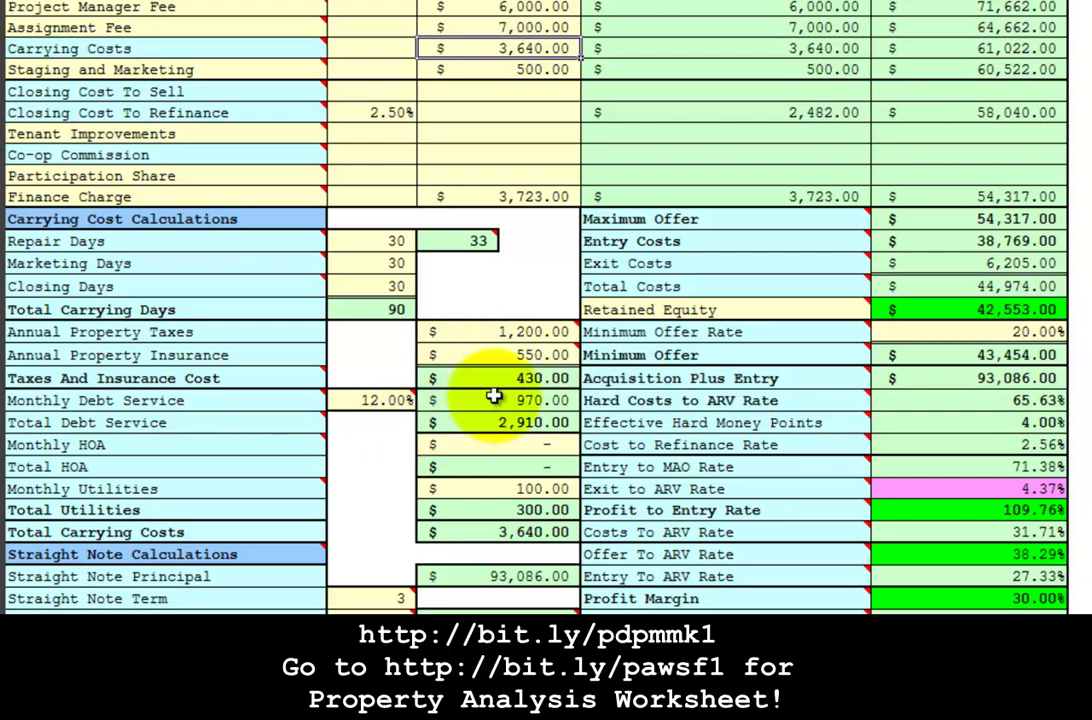
mouse_move(395, 400)
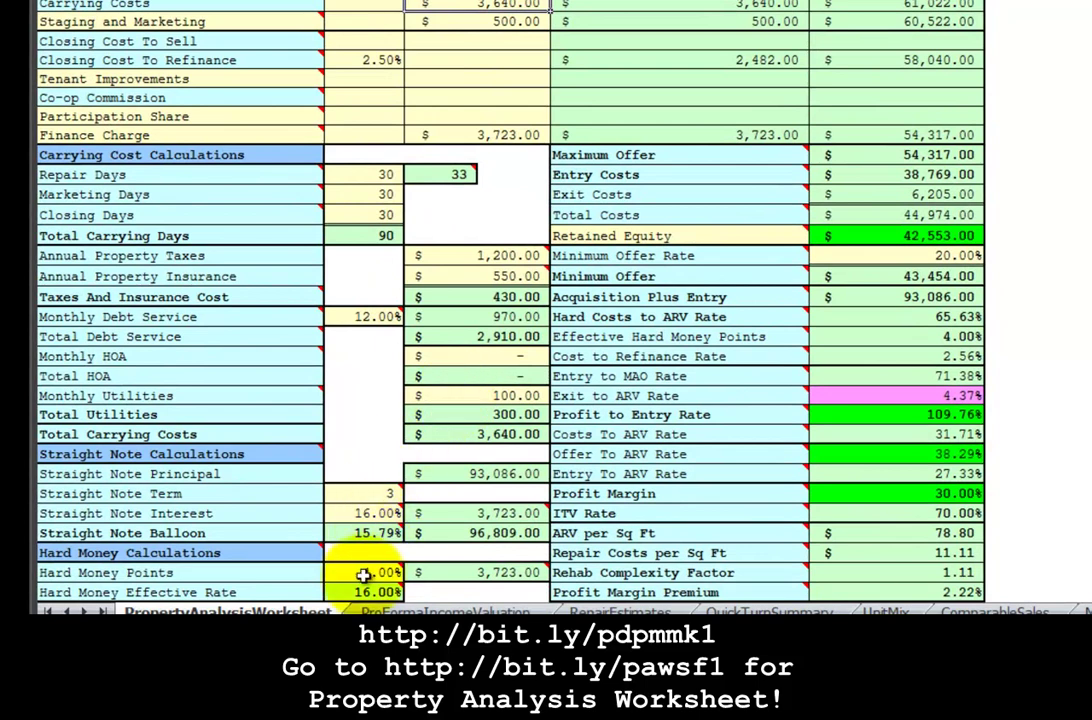
mouse_move(351, 573)
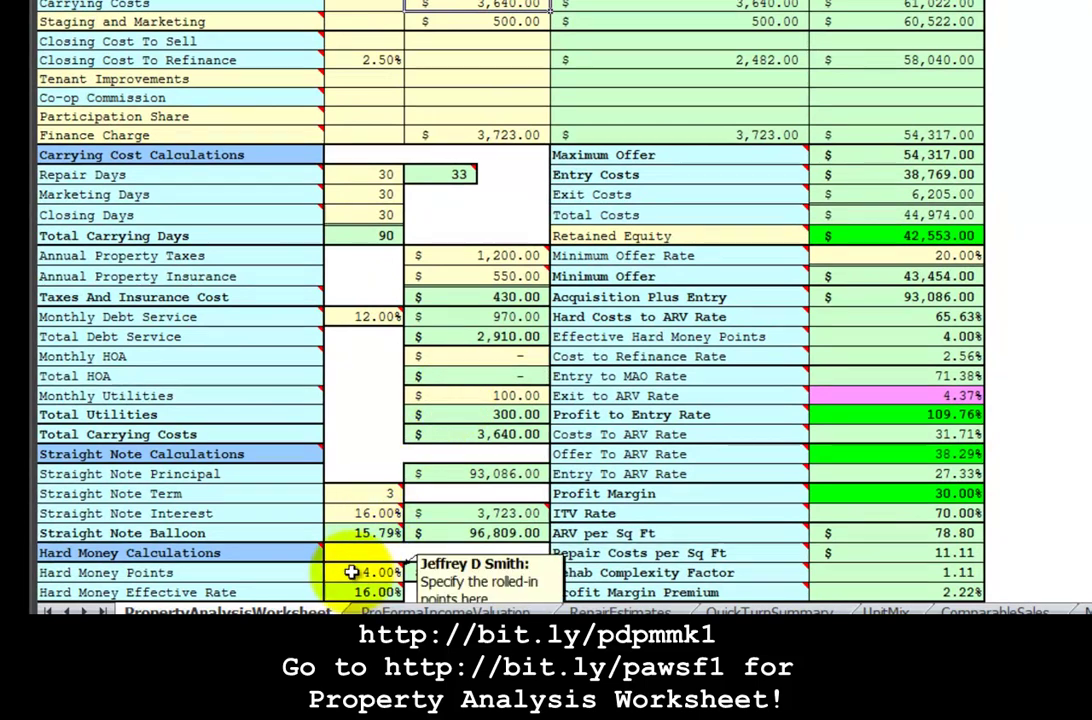
mouse_move(464, 514)
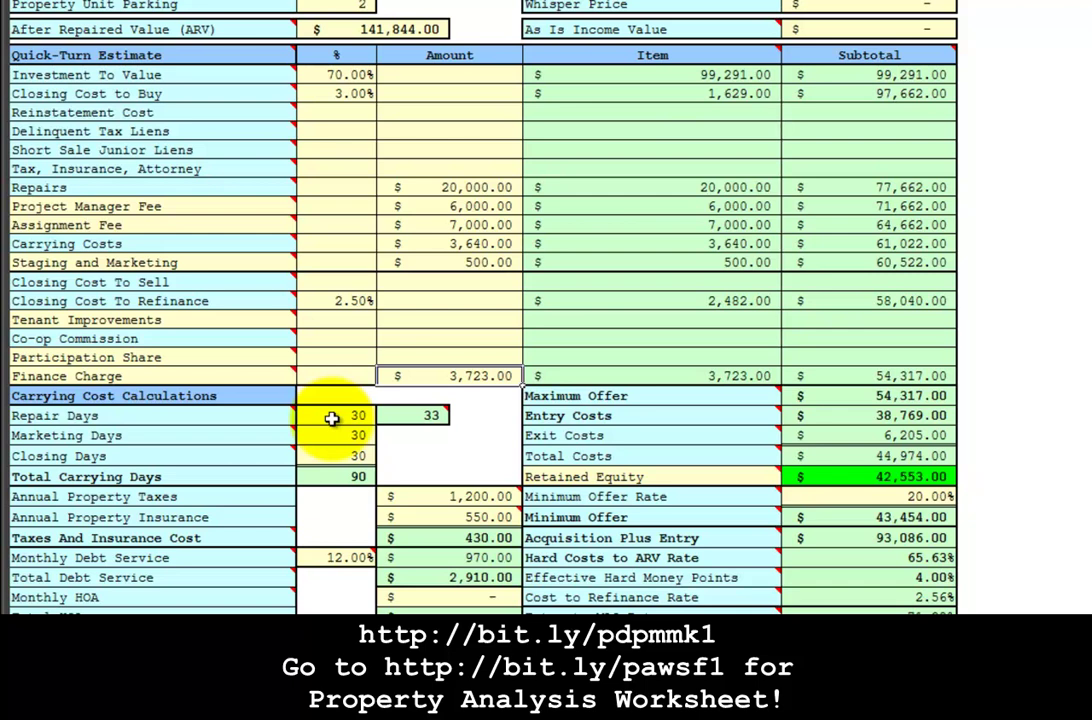
Inspect the Maximum Offer, Hard Costs to ARV Rate and Acquisition Plus Entry results
click(838, 400)
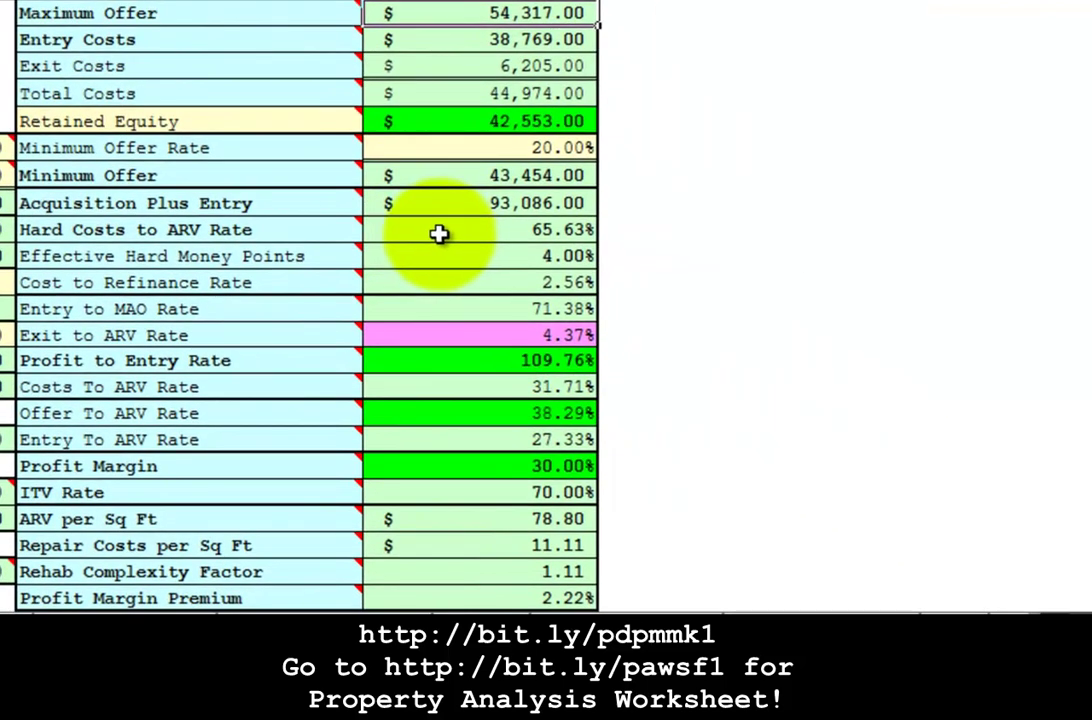
click(439, 233)
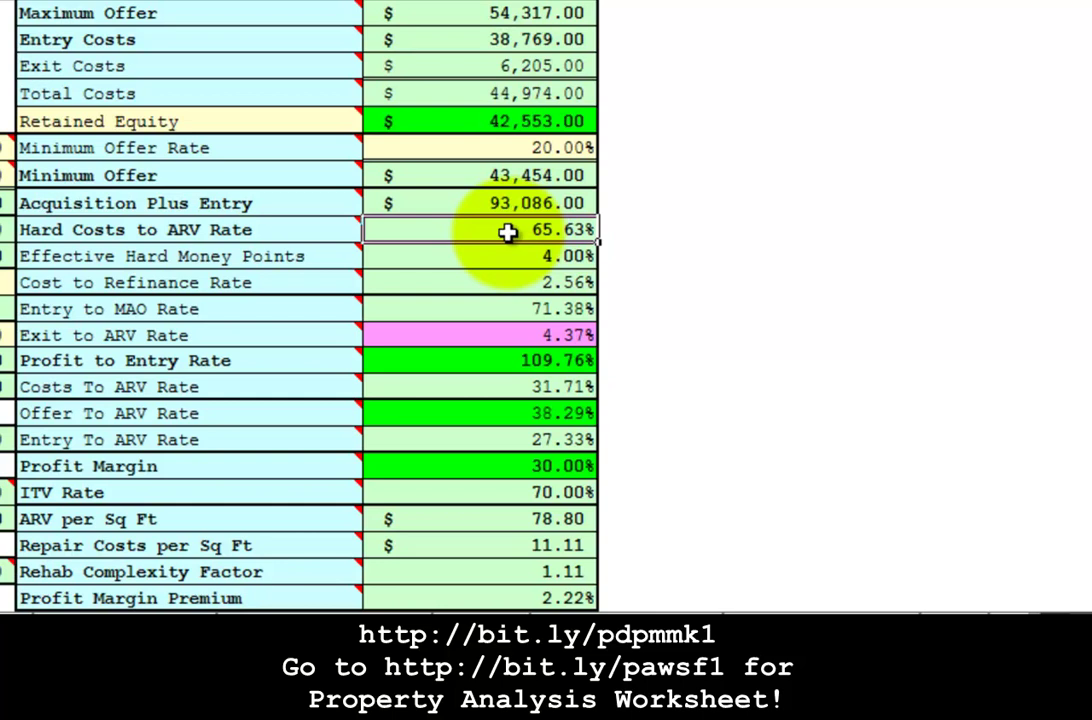
click(460, 205)
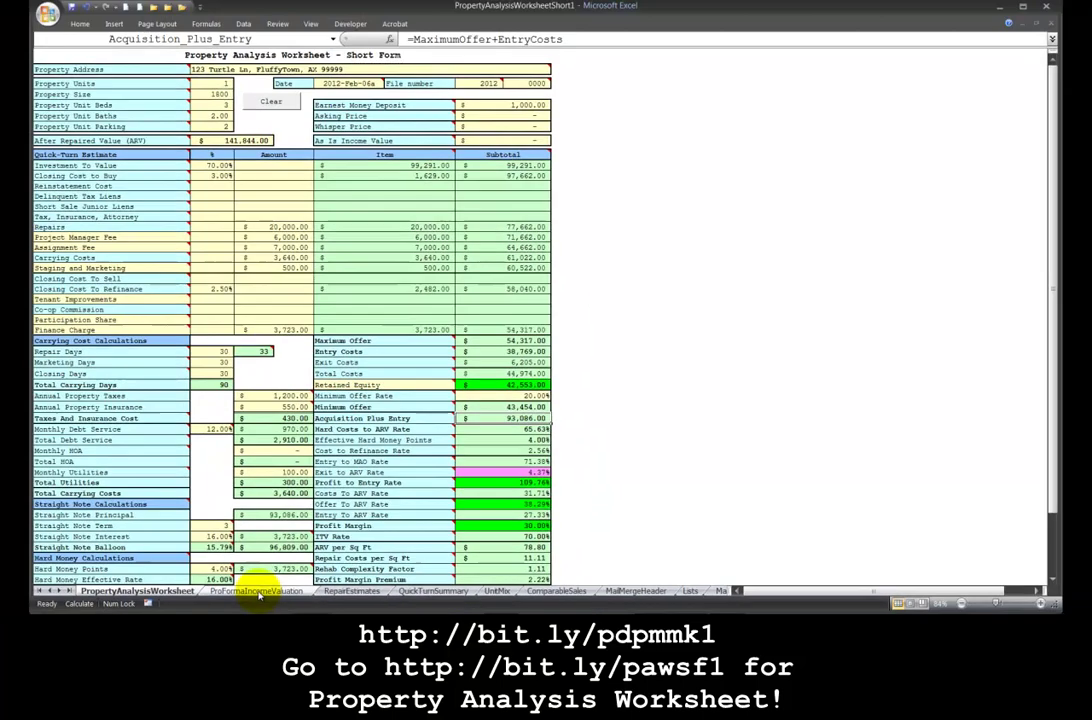
Check Retained Equity on the pro forma sheet, look through the repair, quick-turn, unit mix and comparable sales sheets, and return to PropertyAnalysisWorksheet
click(259, 590)
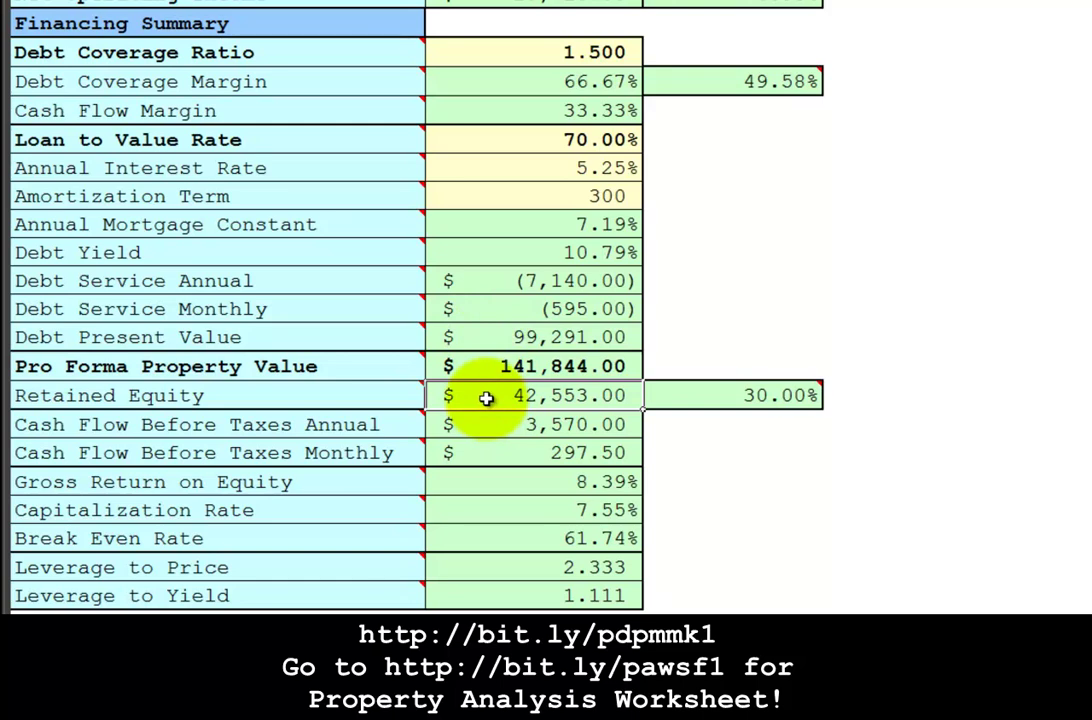
mouse_move(707, 397)
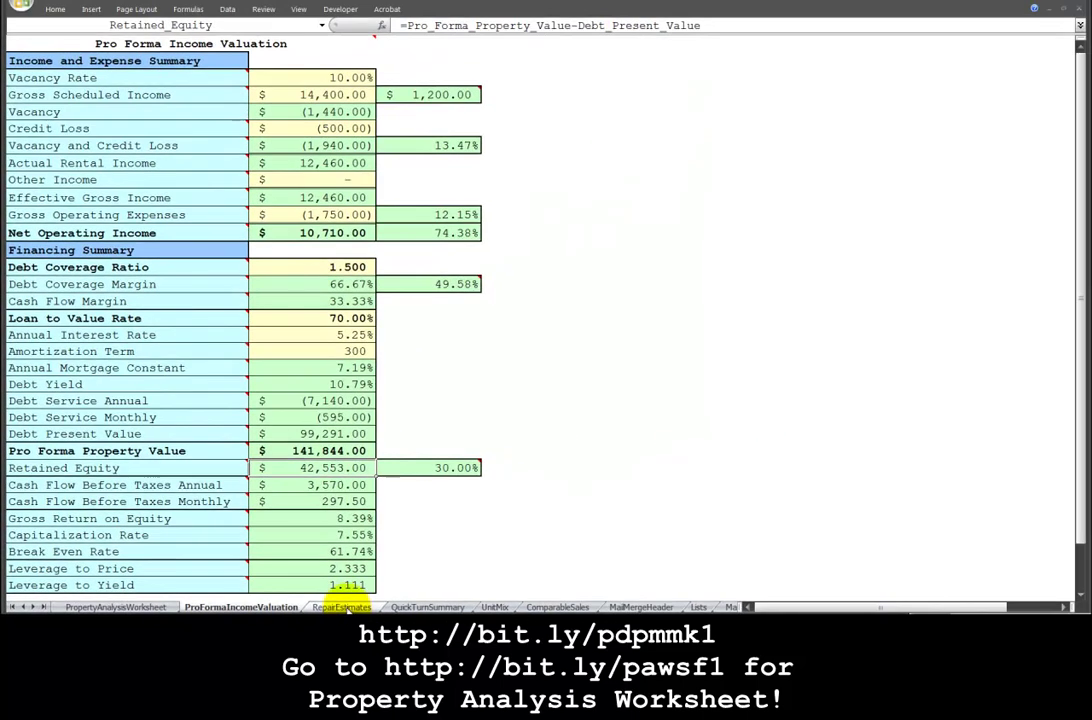
click(340, 606)
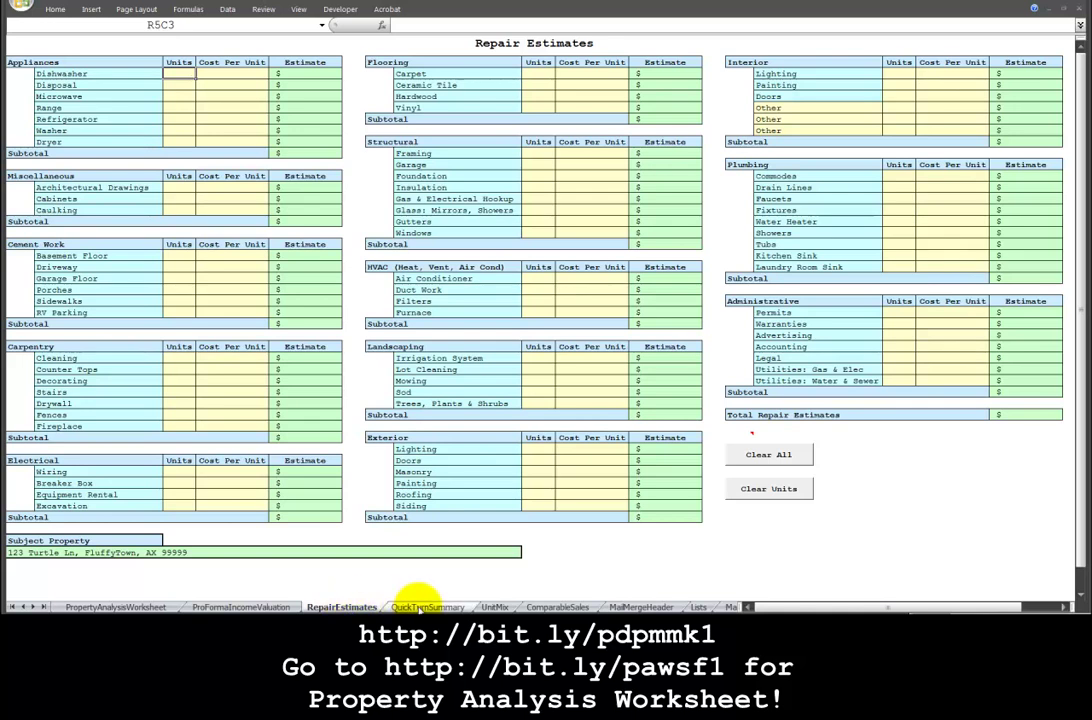
click(425, 606)
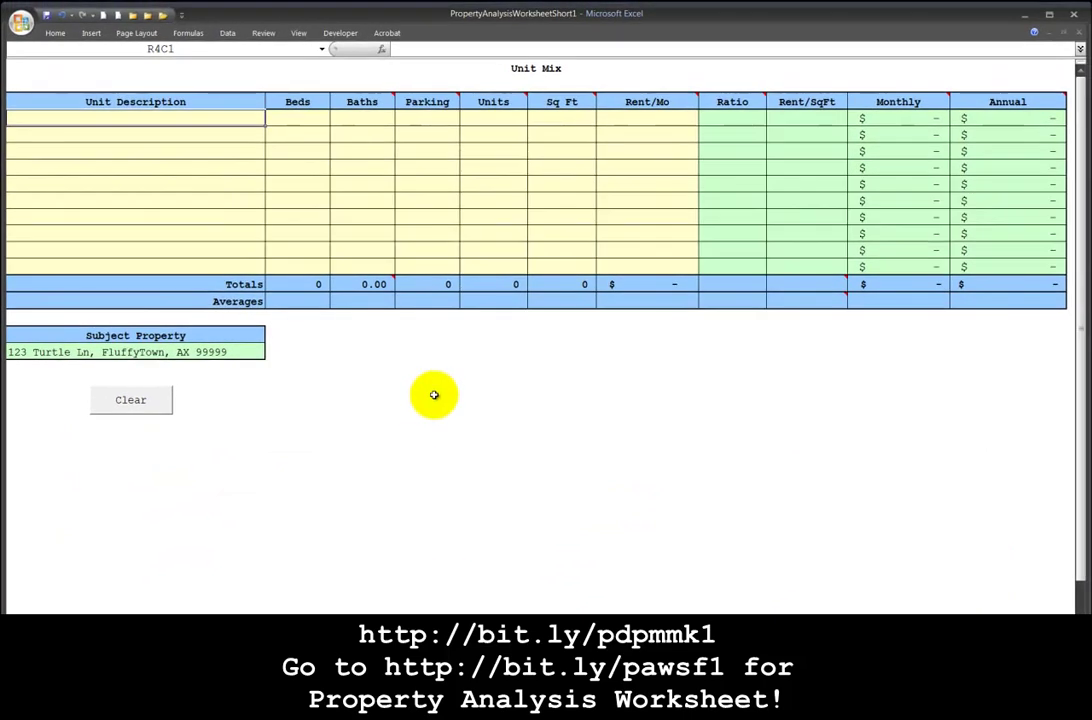
click(560, 620)
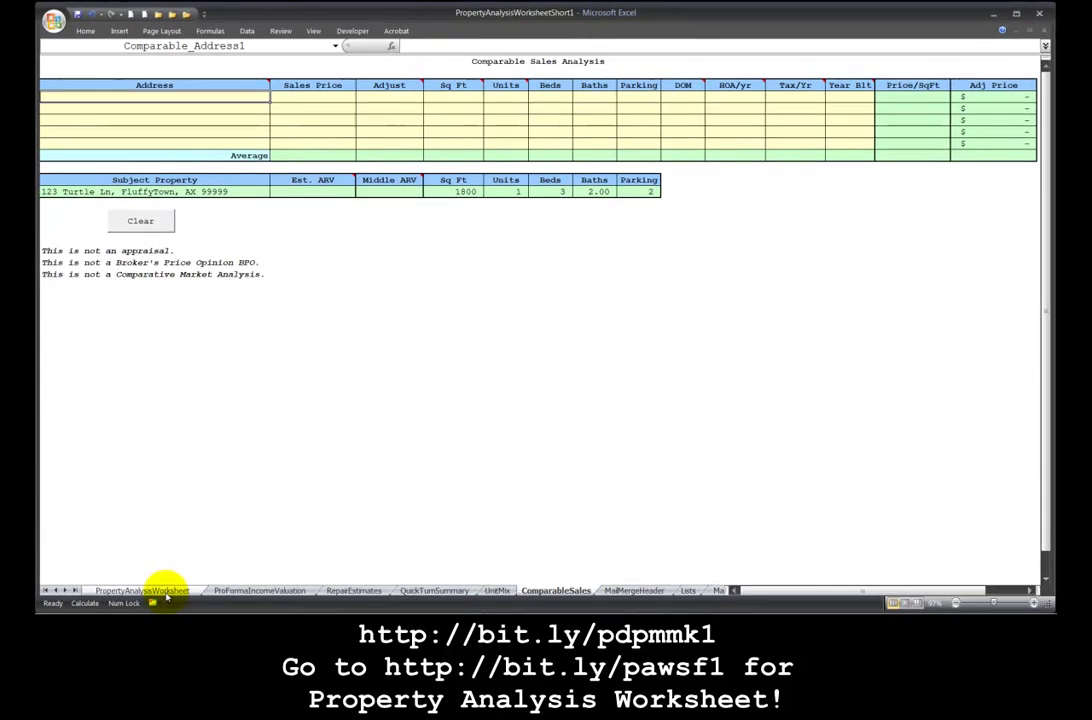
click(163, 591)
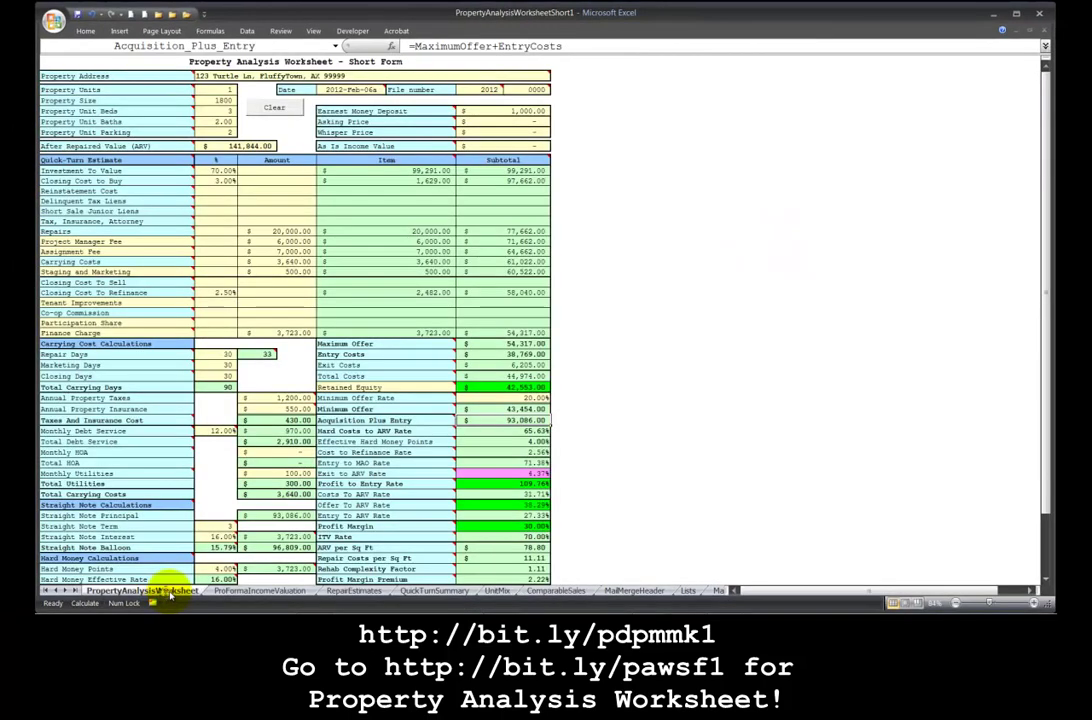
Check the monthly cash flow before taxes on the pro forma sheet, and set the power base in the Power Debt Plan workbook
click(238, 592)
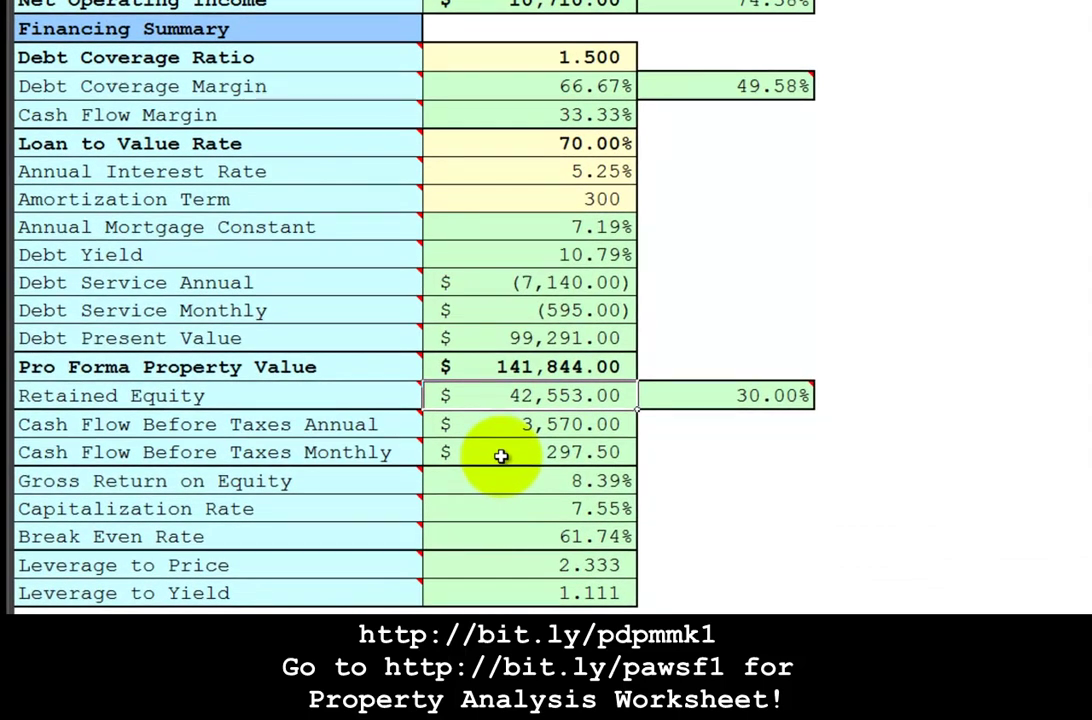
key(alt+Tab)
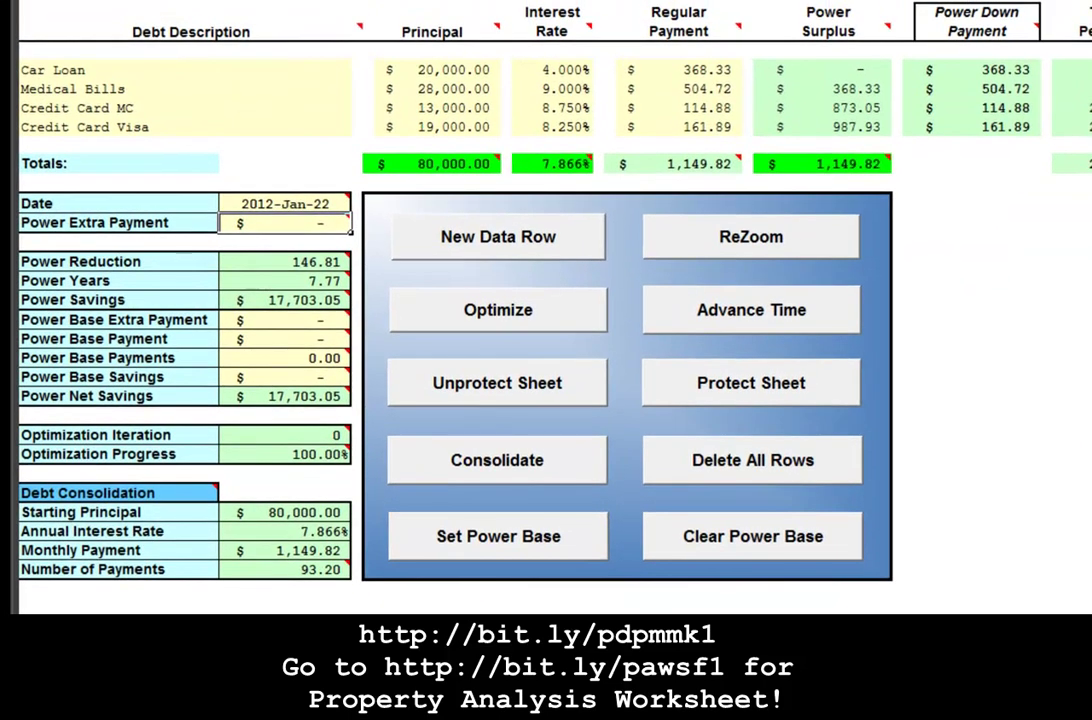
click(487, 531)
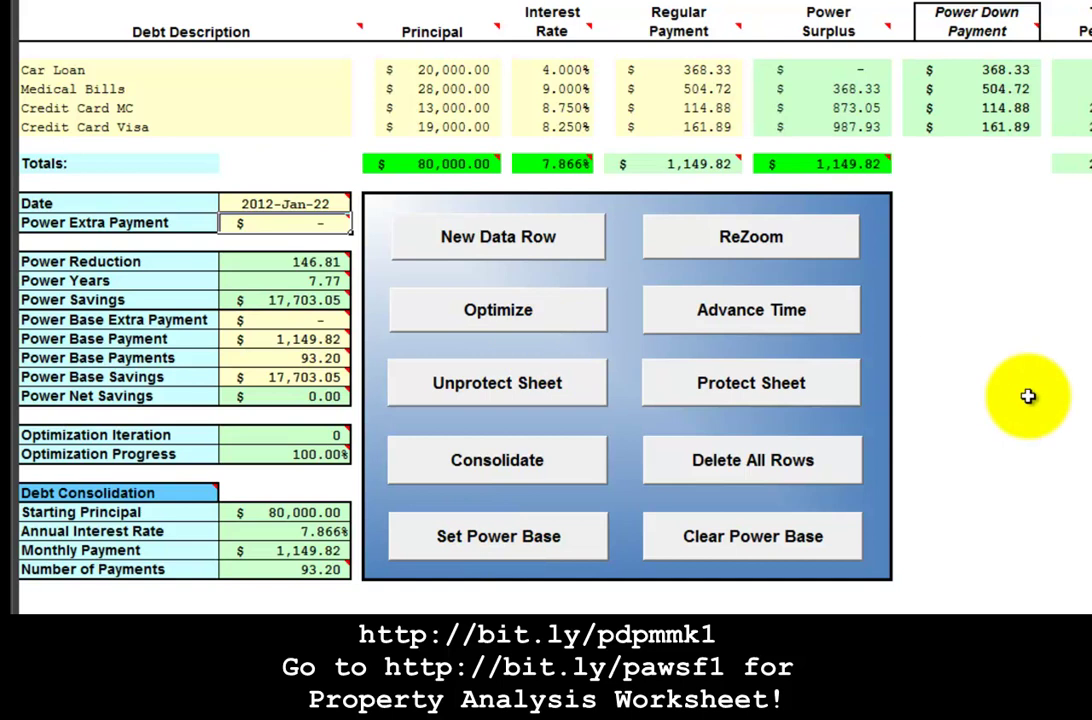
Set the Power Extra Payment to 297, optimize the debt plan and check the Power Net Savings
text(297)
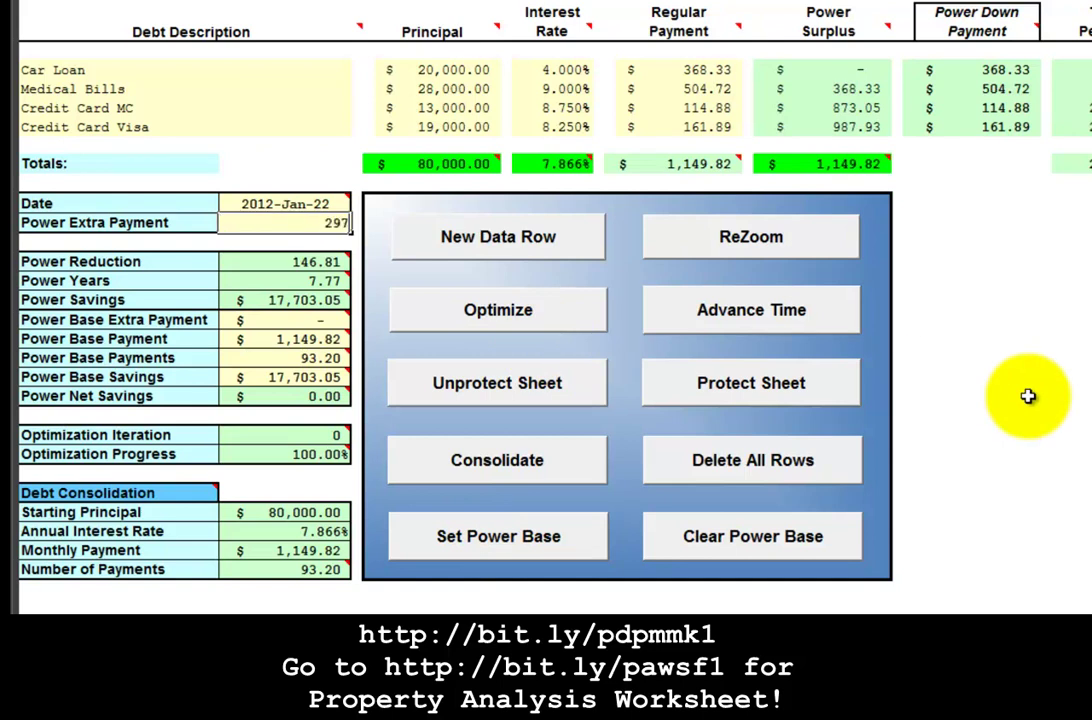
key(Return)
click(565, 310)
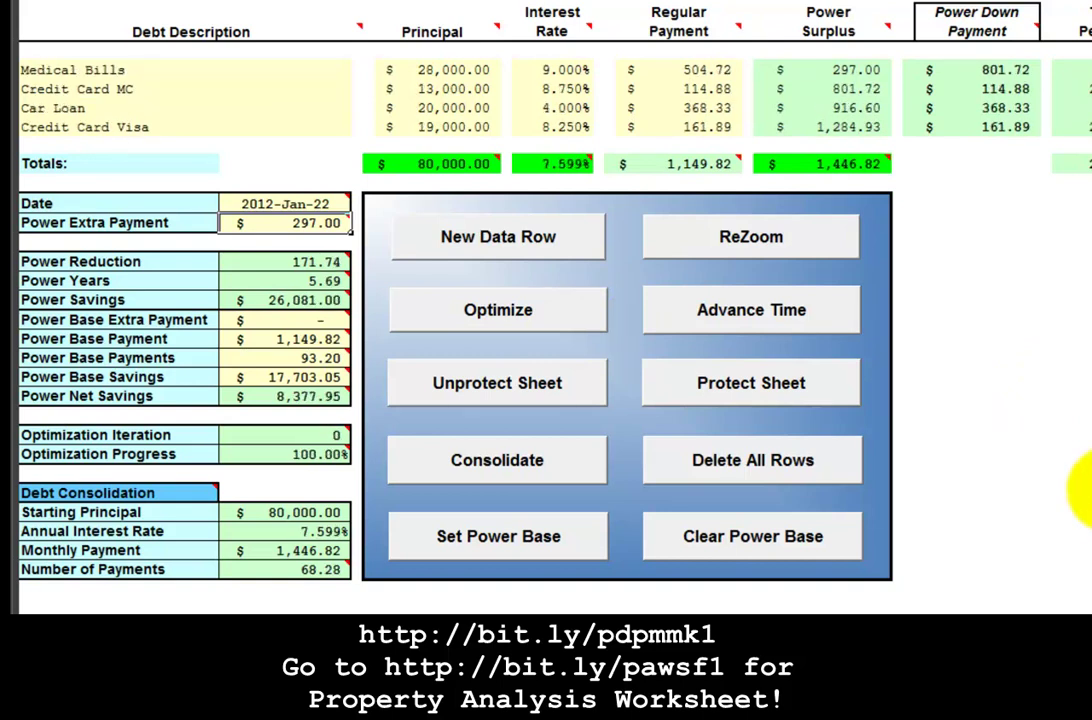
mouse_move(251, 396)
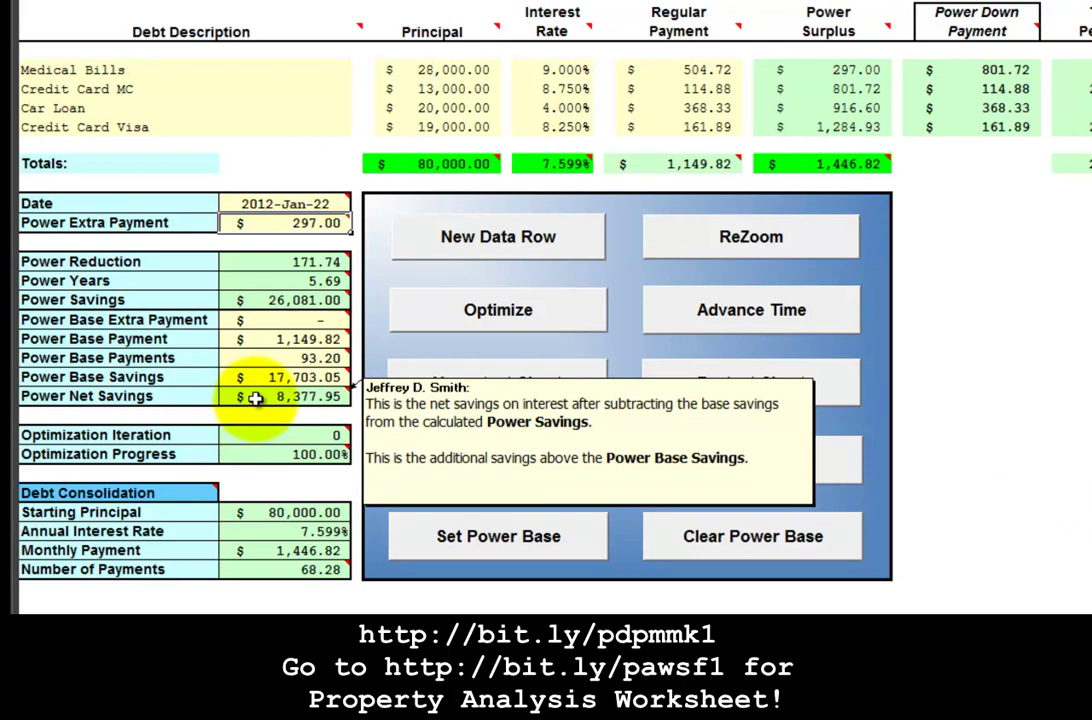
Check the rental's loan terms in the Financing Summary of the property analysis workbook and return to the Power Debt Plan
mouse_move(272, 220)
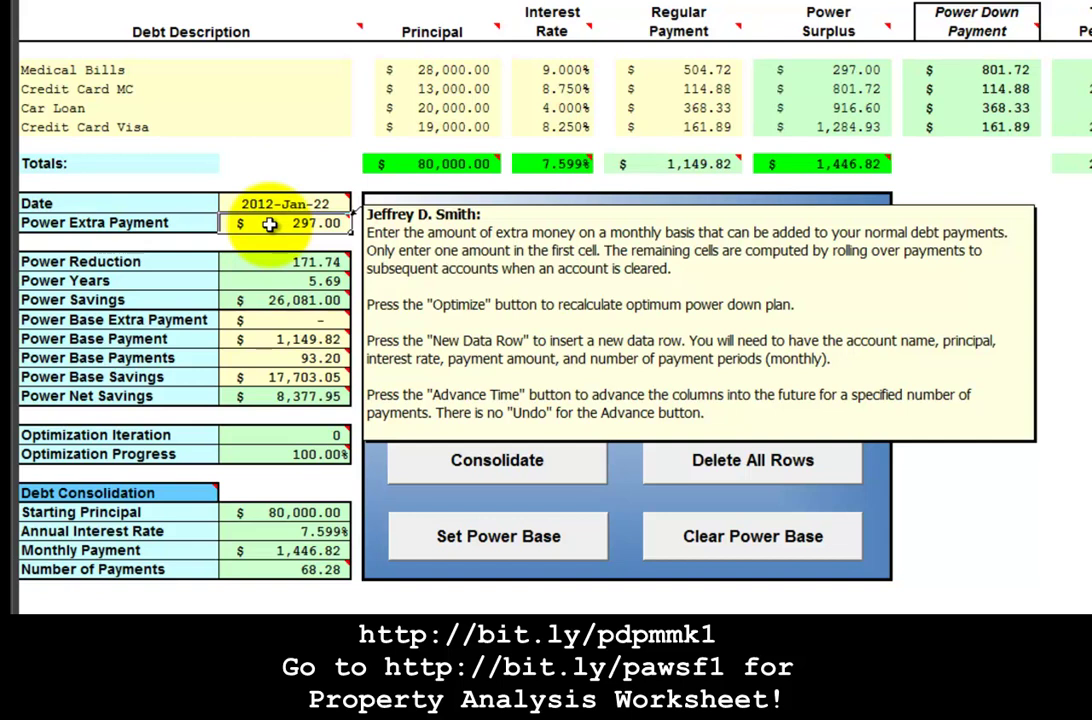
key(alt+Tab)
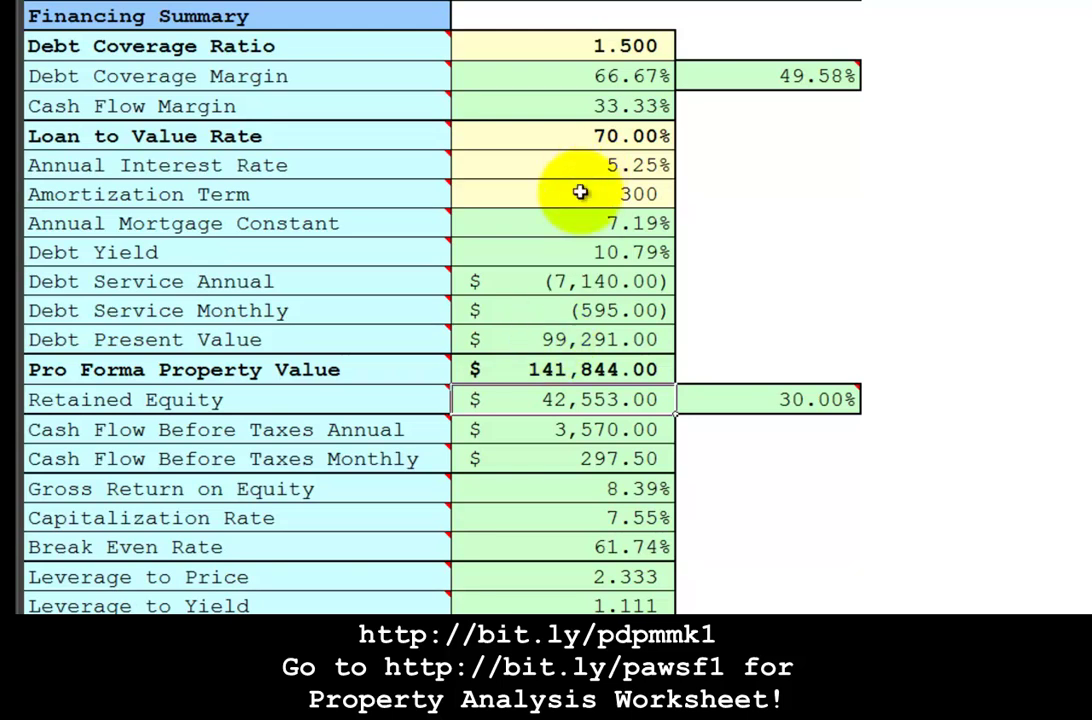
key(alt+Tab)
Add a debt row named 1st Mortgage RENTAL with principal 99291, interest rate 5.25 and 300 standard periods
click(490, 226)
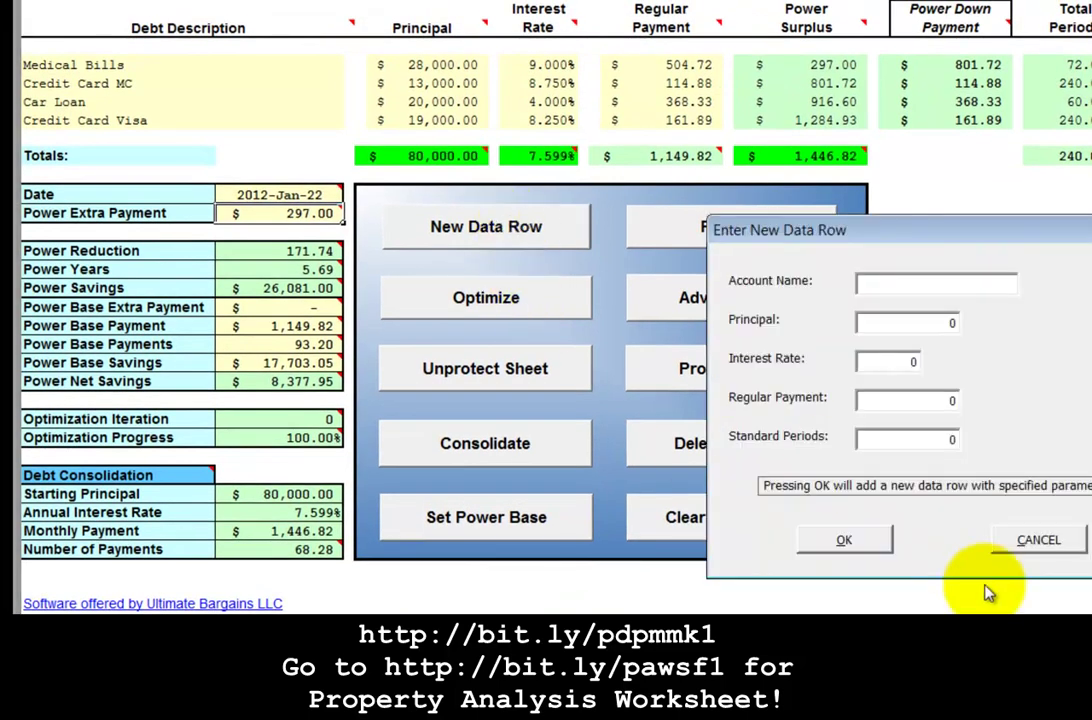
text(1st Mortgage RENTAL)
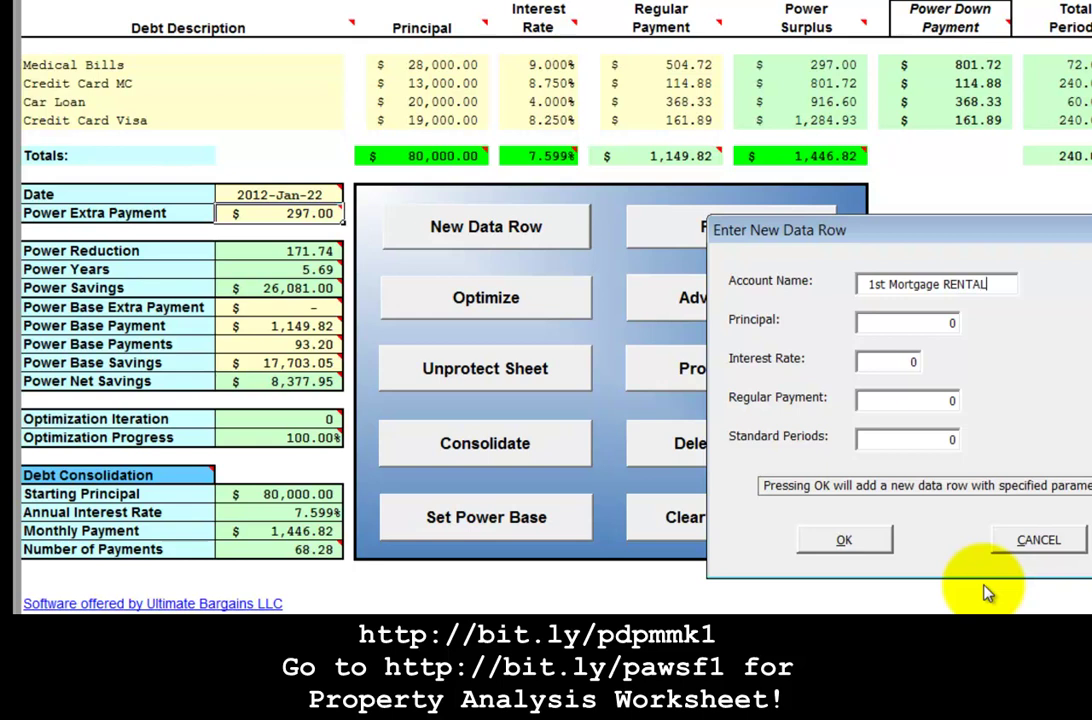
key(Tab)
text(99291)
key(Tab)
text(5.25)
key(Tab)
key(Tab)
text(3)
text(60)
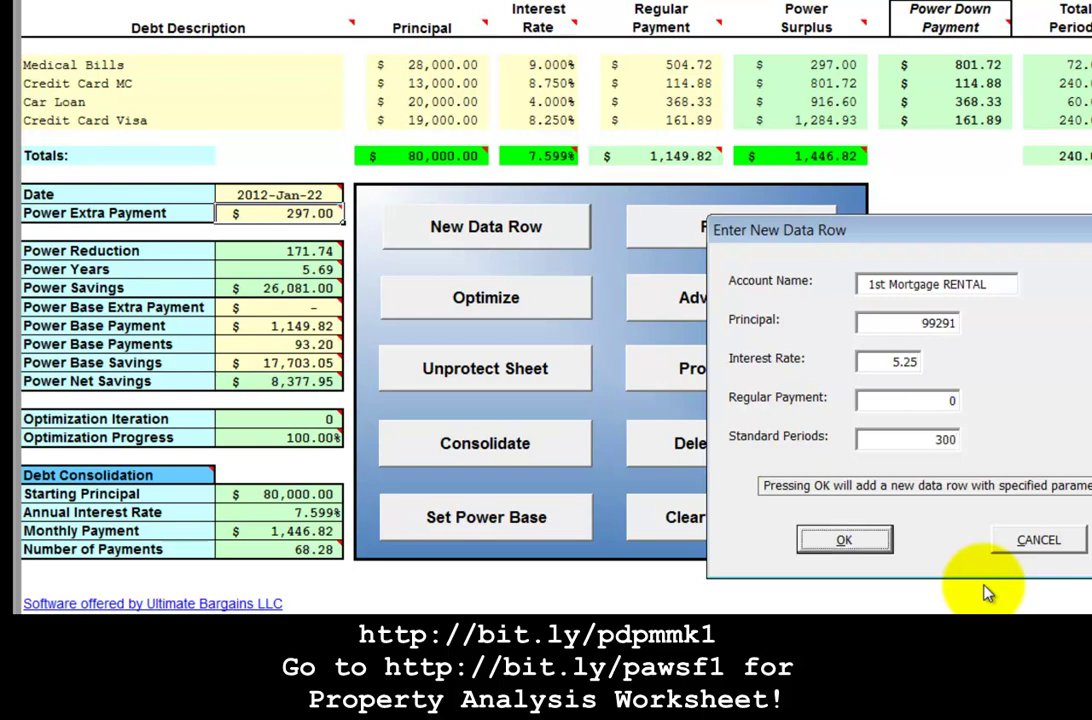
key(Return)
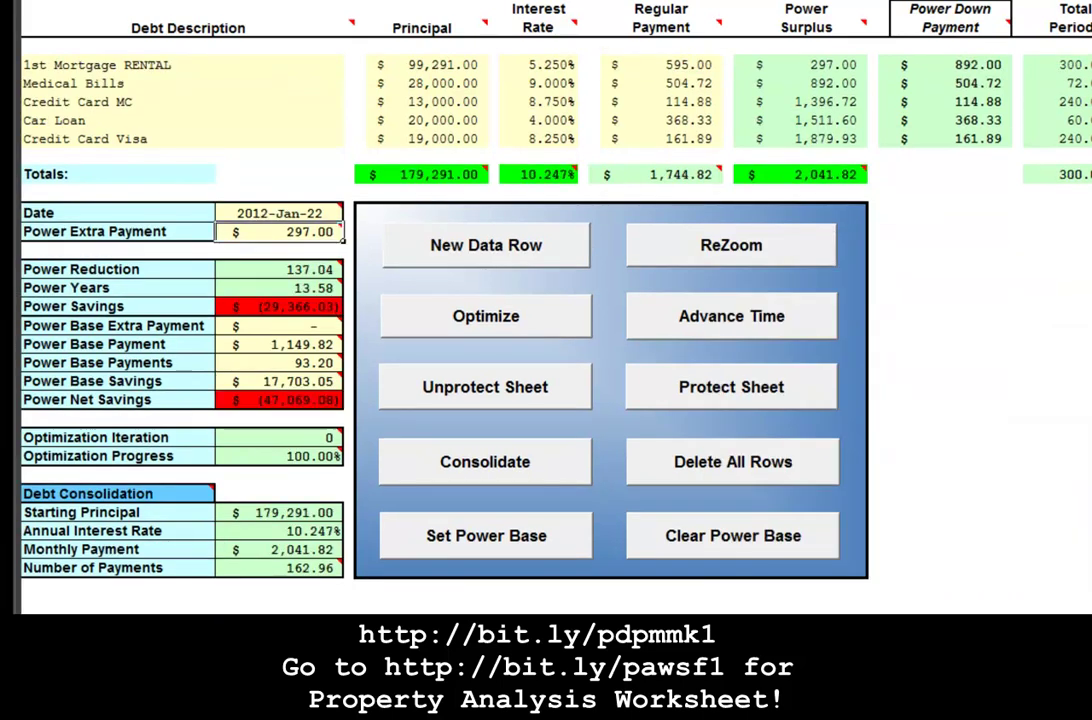
Compare the new mortgage's regular payment with the monthly debt service in the property analysis workbook
key(alt+Tab)
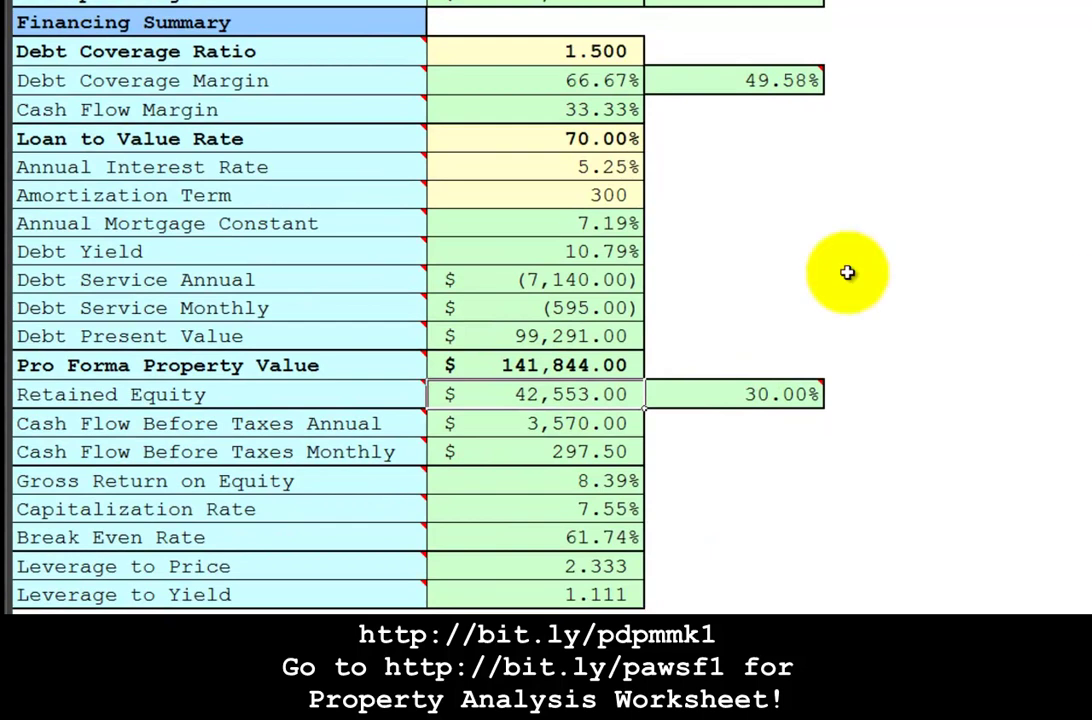
mouse_move(308, 313)
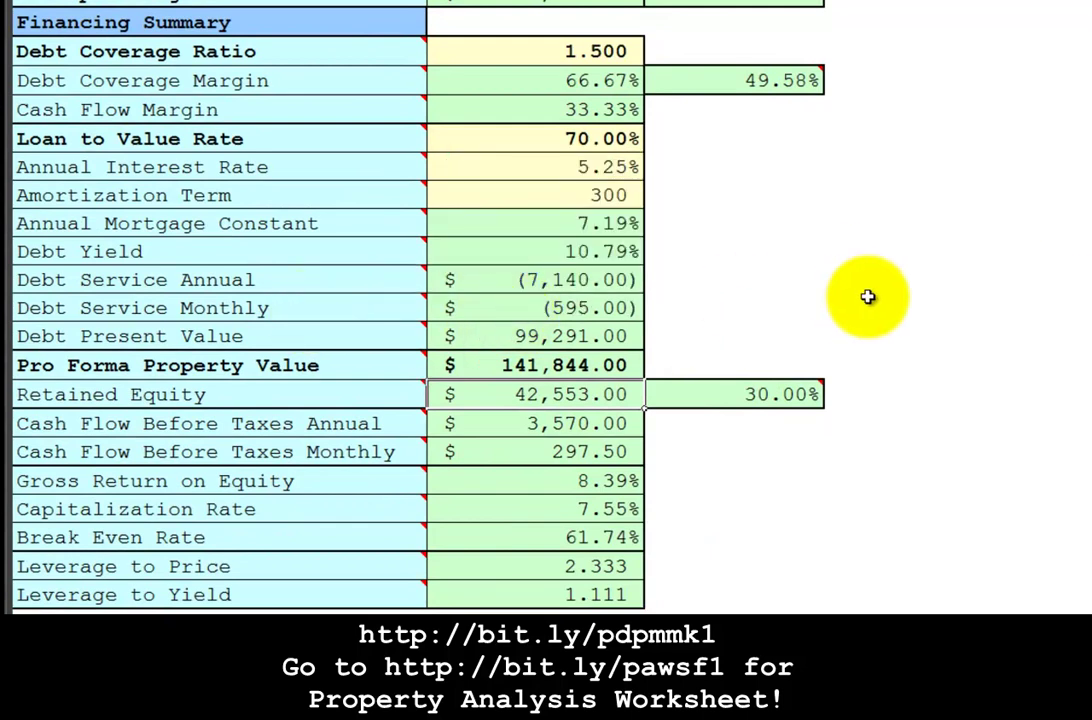
key(alt+Tab)
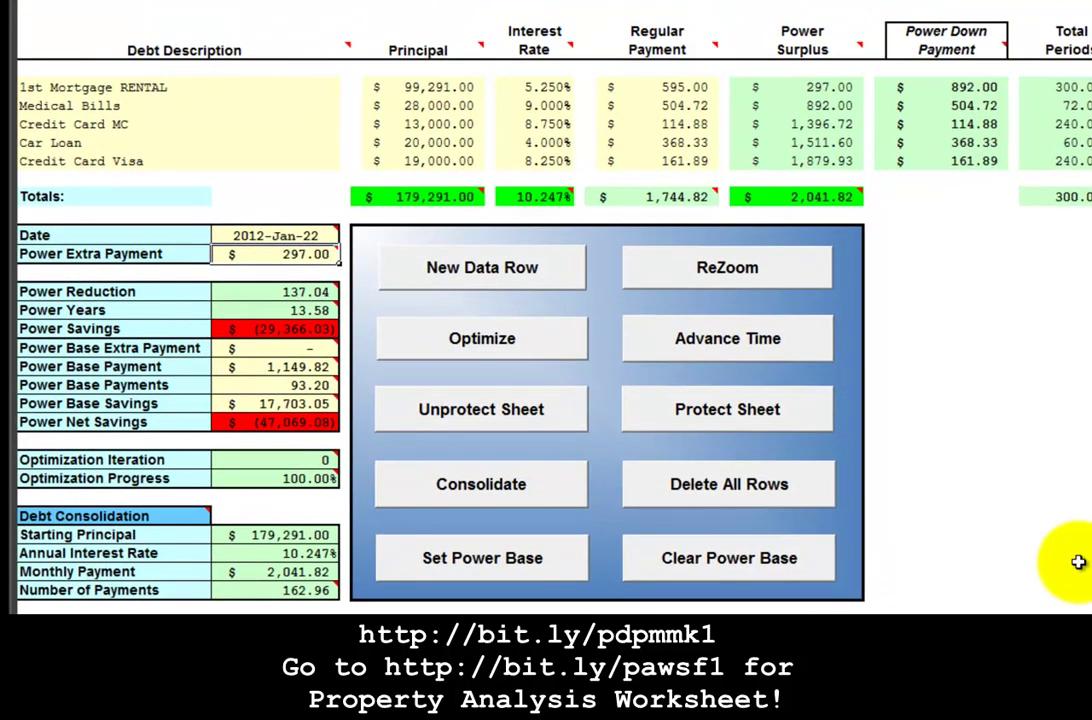
Optimize the debt plan with the rental mortgage included and check Power Years and Power Net Savings
click(496, 341)
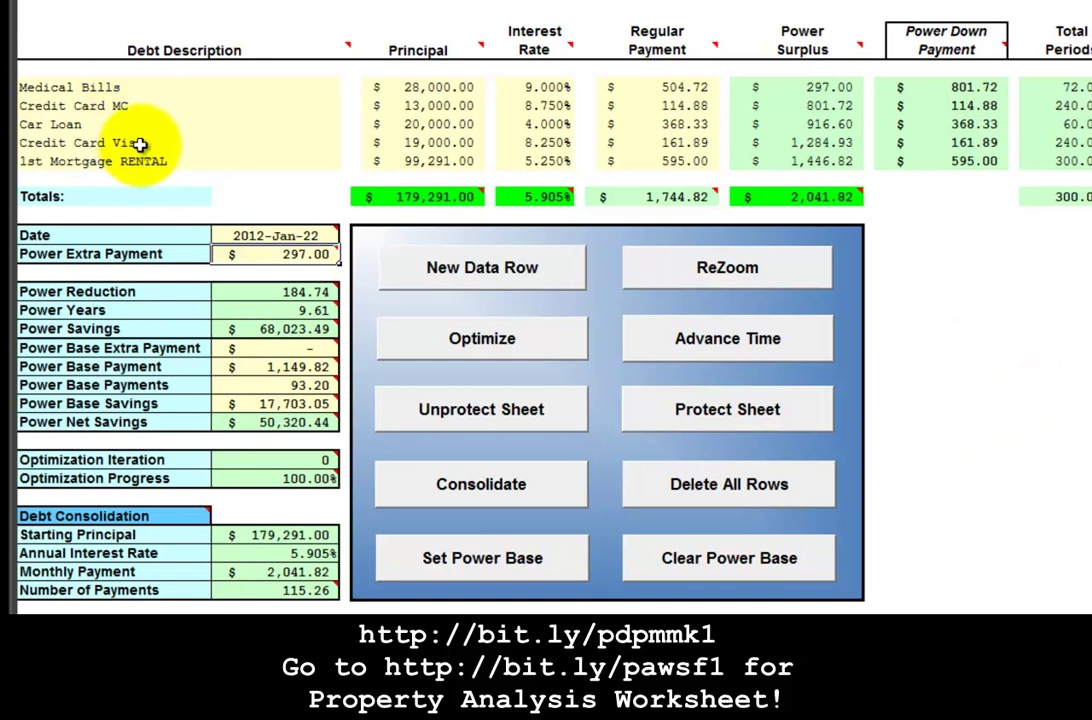
mouse_move(258, 309)
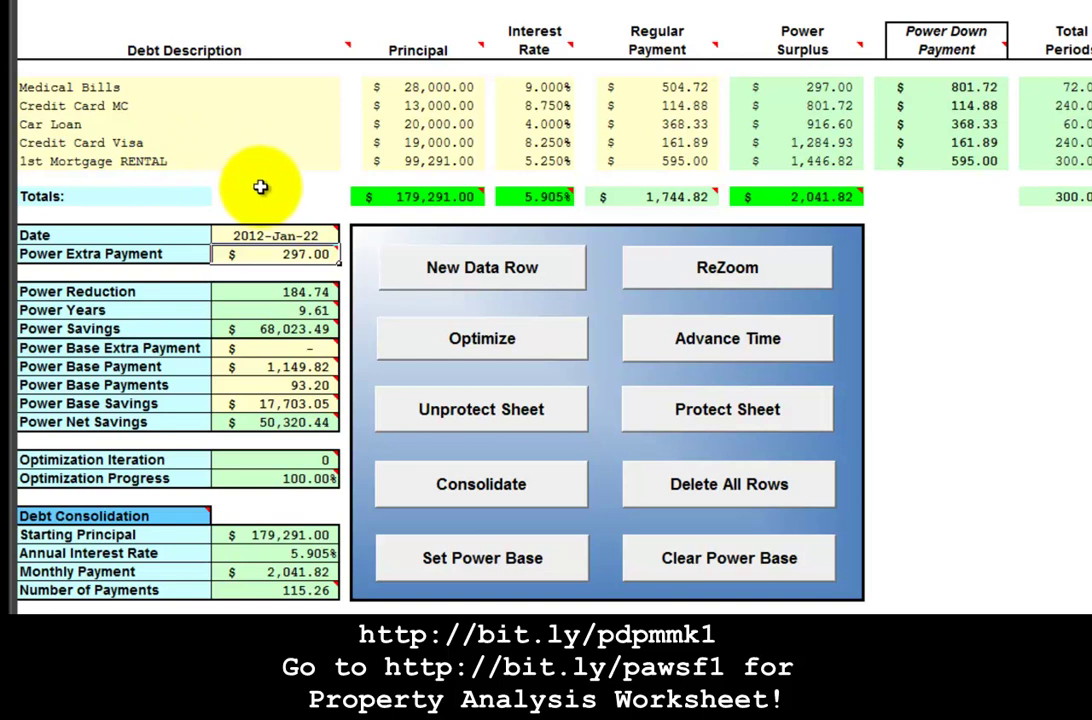
mouse_move(261, 257)
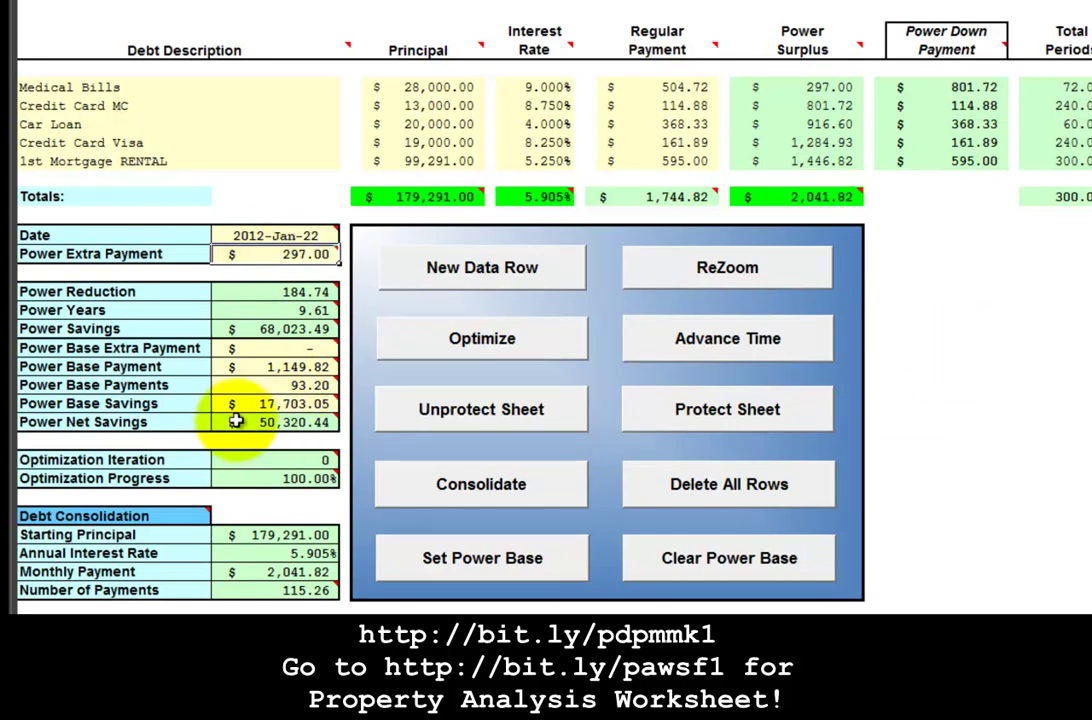
mouse_move(252, 425)
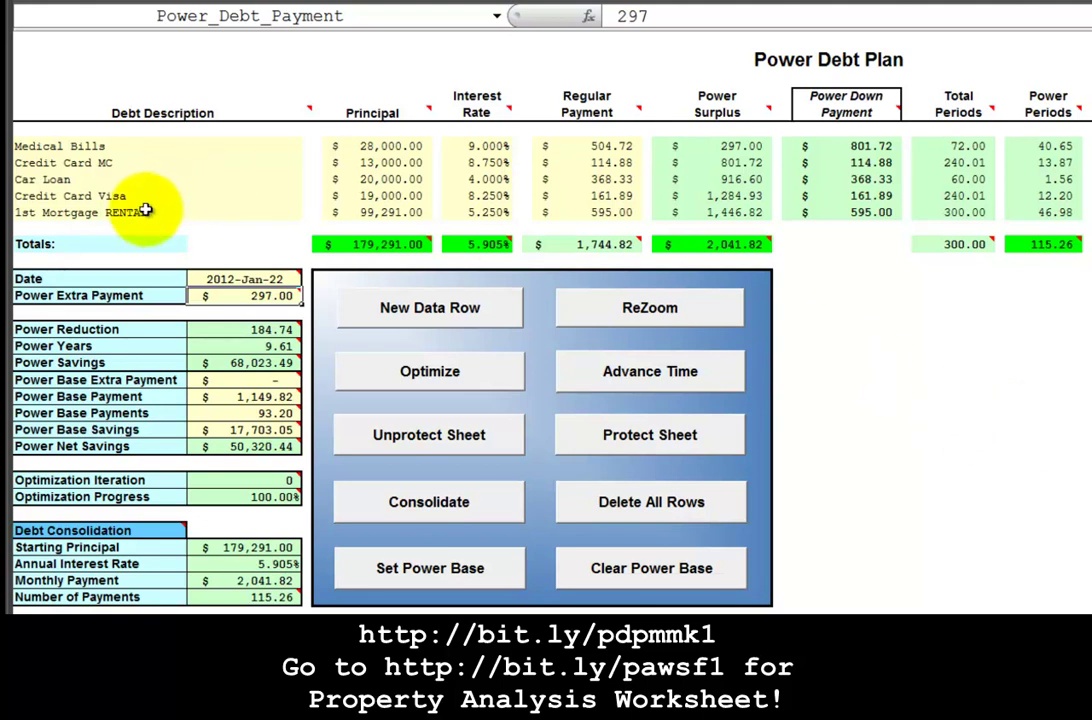
Rename the rental mortgage row as 1st Mortgage RENTAL x10, with principal 992910 and regular payment 5950
click(145, 212)
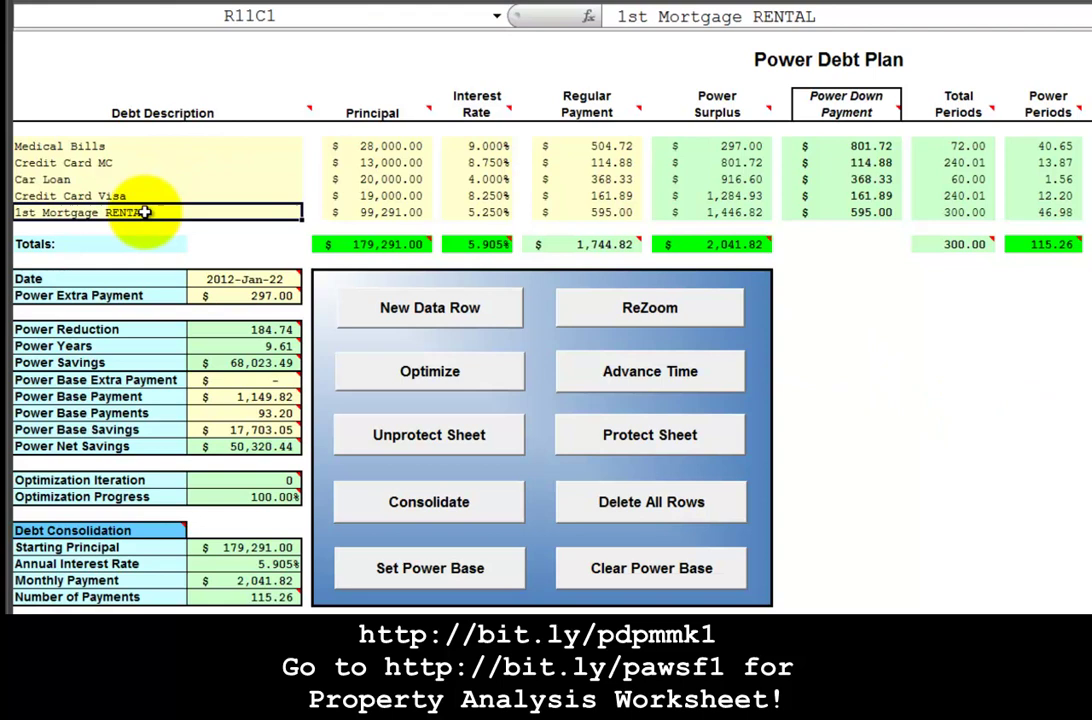
click(843, 16)
text(x10)
key(Tab)
click(691, 16)
text(0)
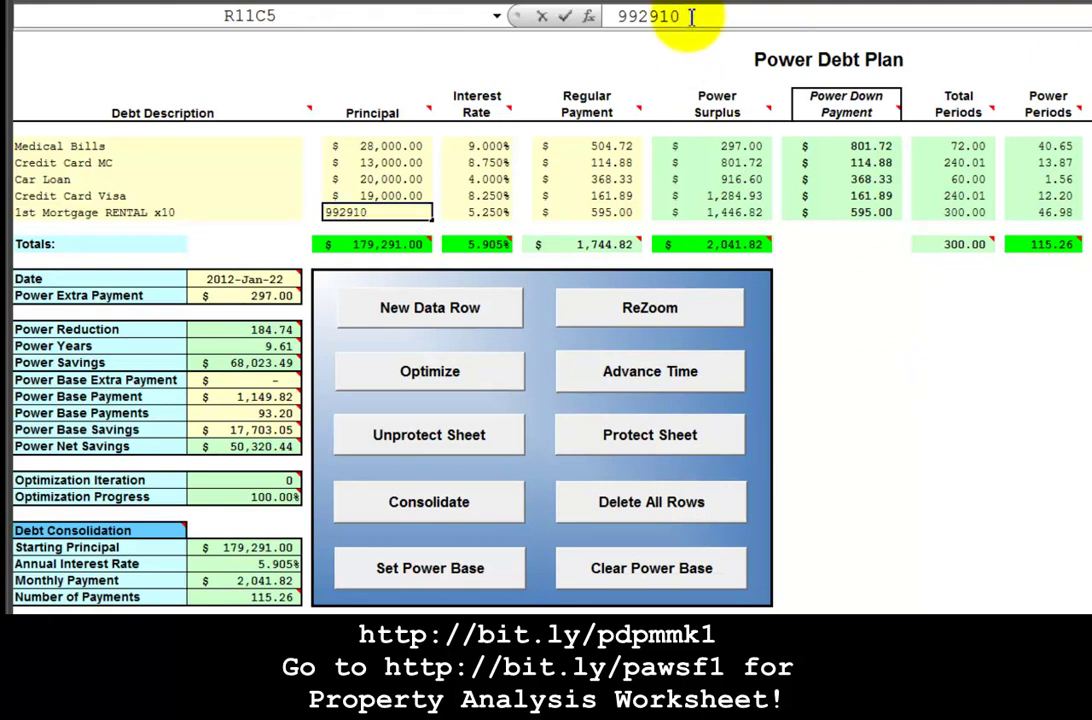
key(Tab)
click(691, 16)
text(0)
key(Return)
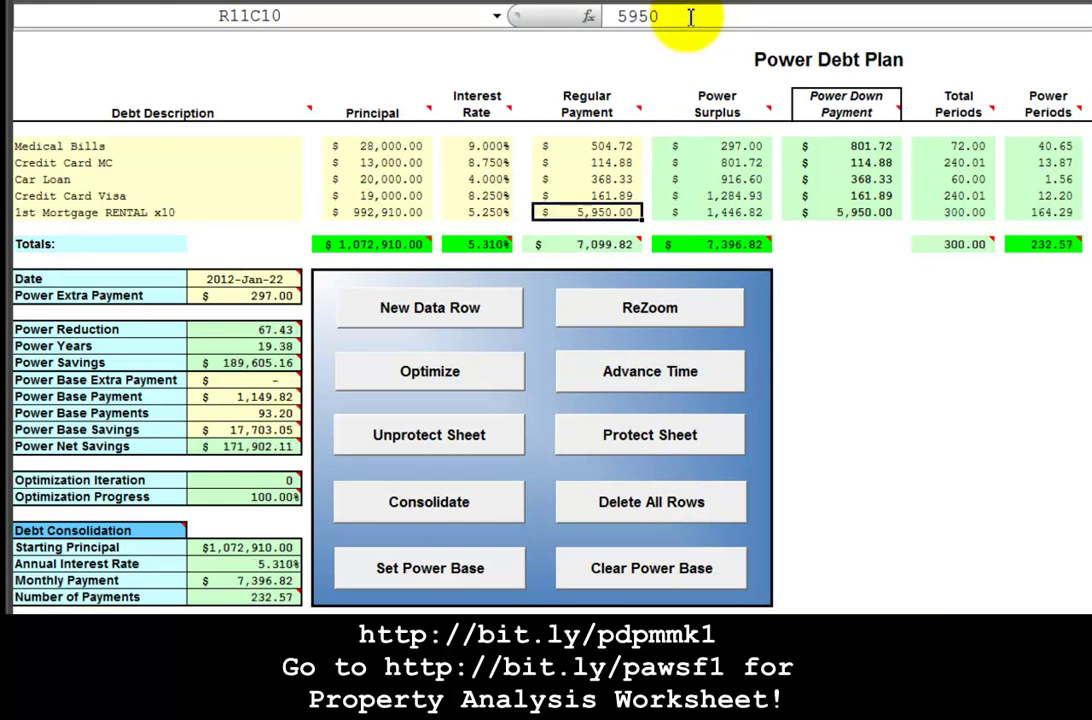
Set the Power Extra Payment to 2970 and optimize the debt plan
click(228, 296)
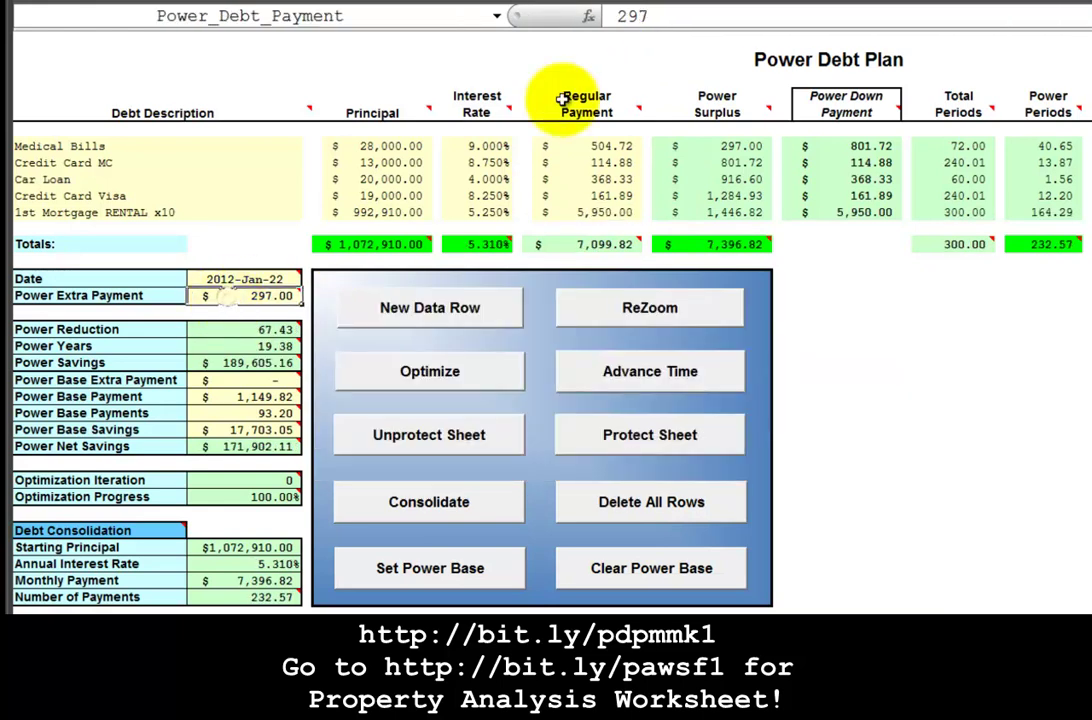
click(672, 17)
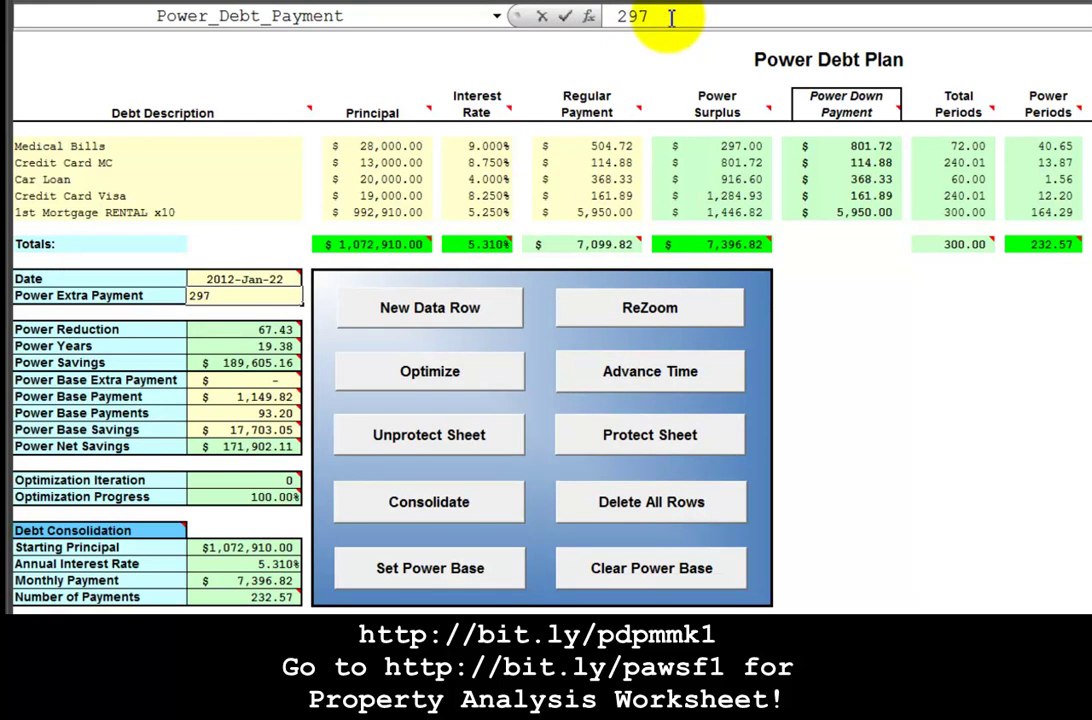
text(0)
key(Return)
click(430, 371)
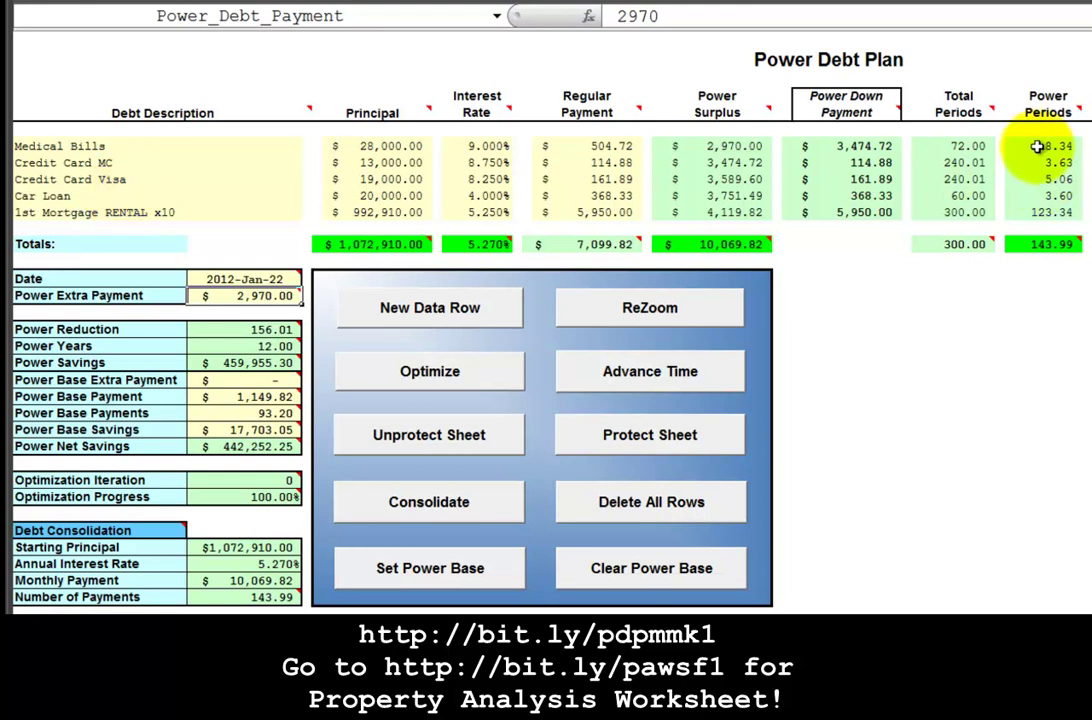
Examine the Power Periods of the consumer debts and rental mortgage, the Power Years, the mortgage's regular payment and the Power Extra Payment
drag(1038, 146, 1038, 190)
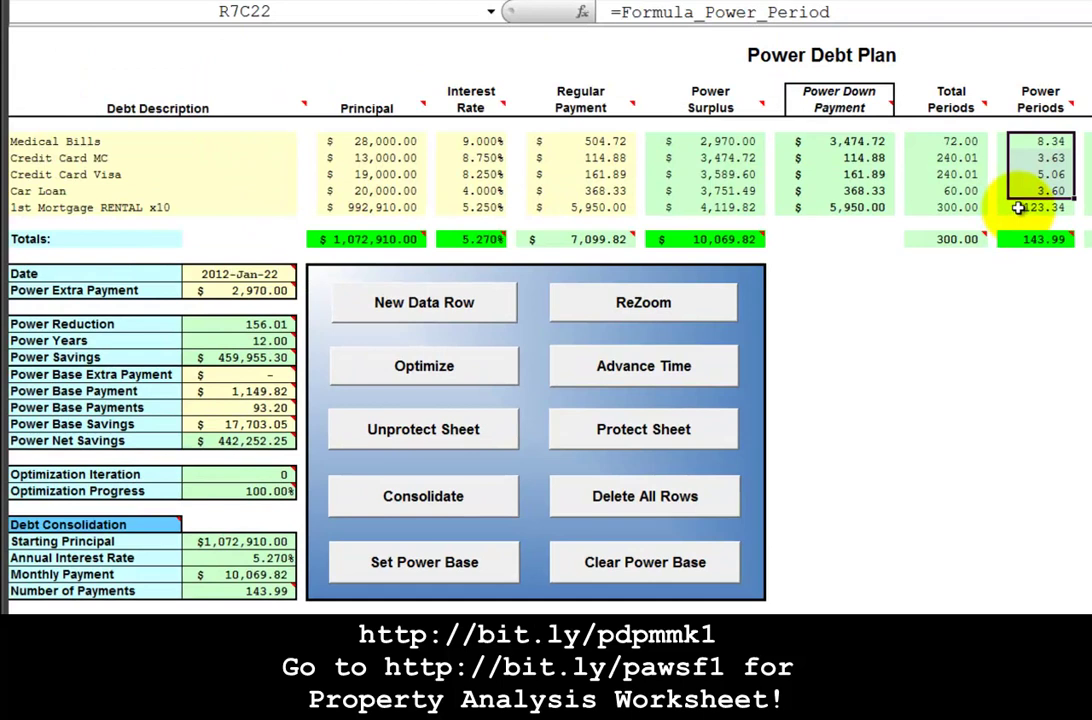
click(1019, 207)
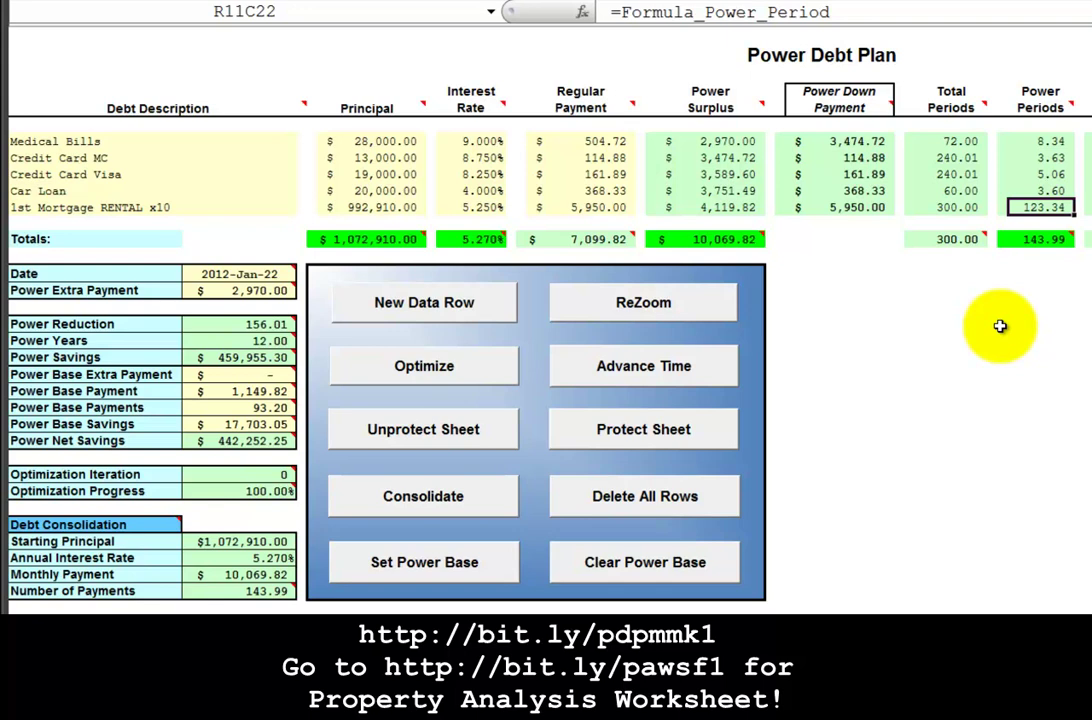
mouse_move(226, 343)
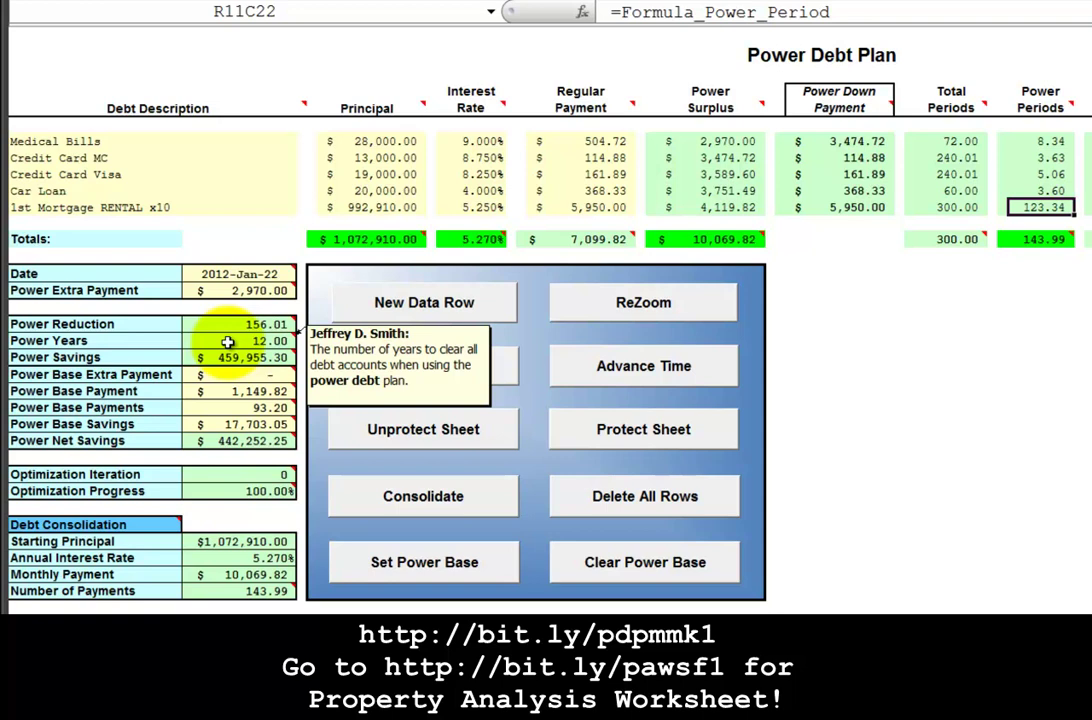
click(226, 290)
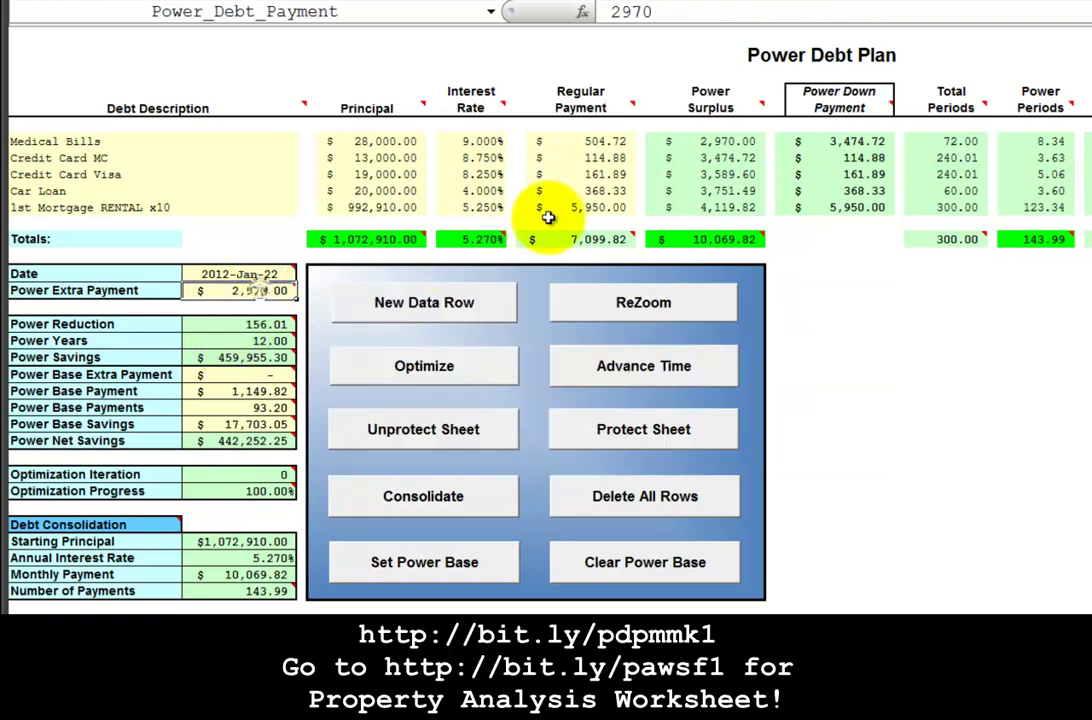
ctrl+click(555, 209)
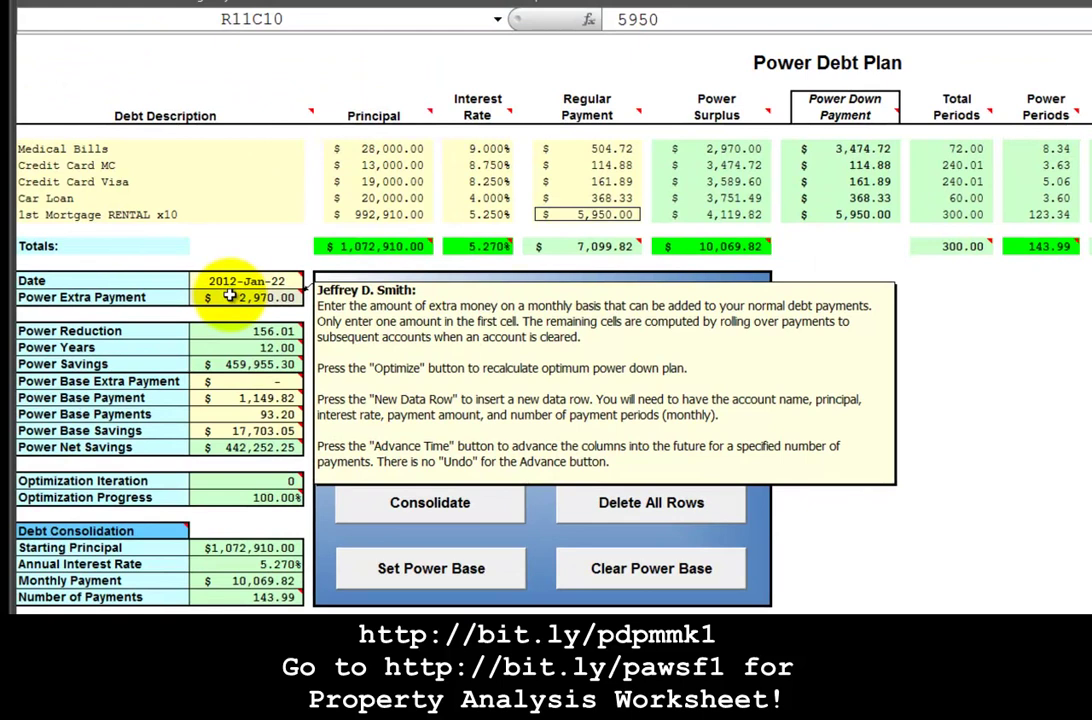
click(230, 297)
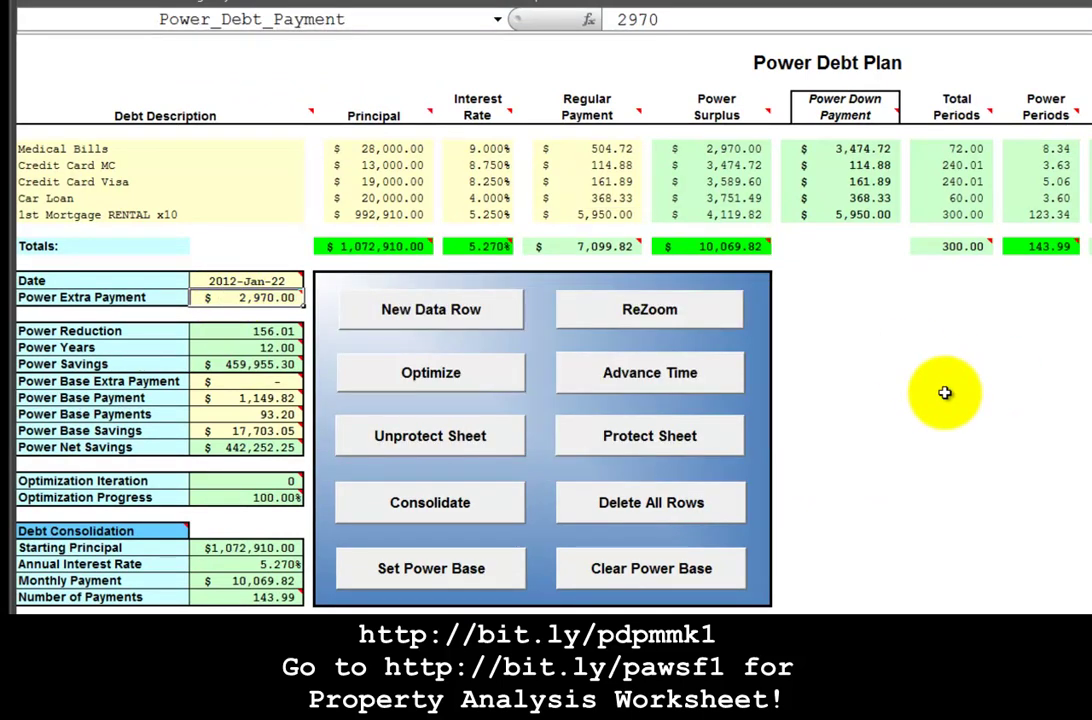